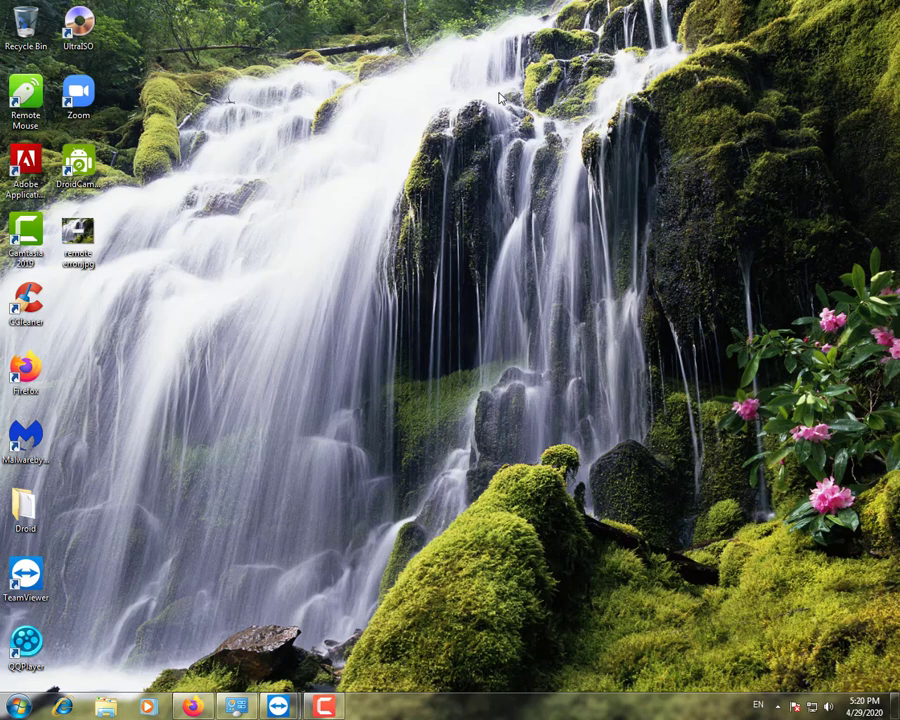
pyautogui.rightClick(439, 108)
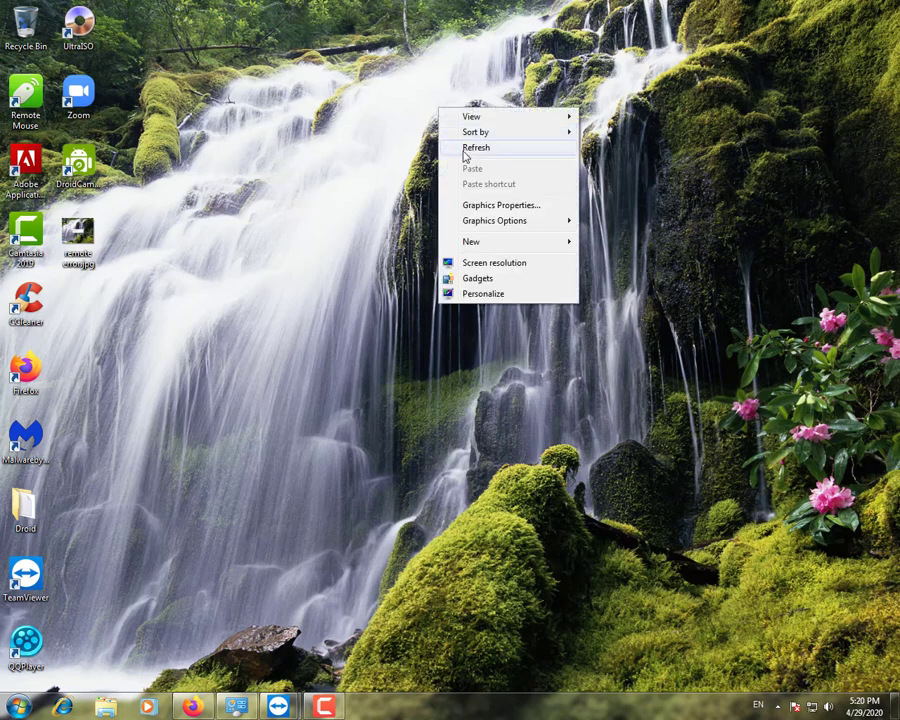
pyautogui.click(463, 148)
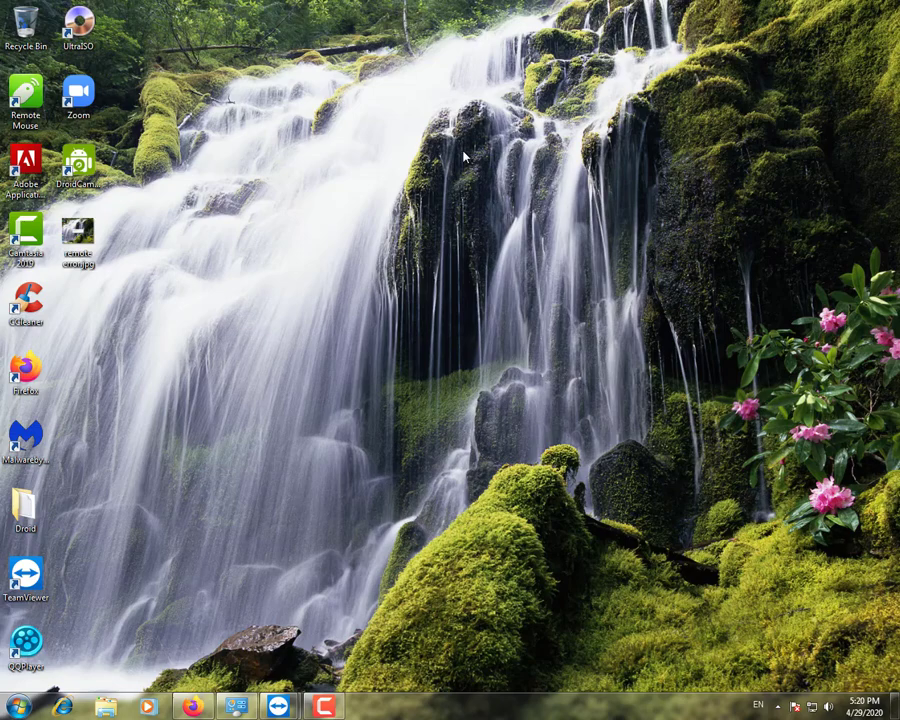
# Step: Switch to Firefox and search the web for "remote mouse"
pyautogui.click(193, 707)
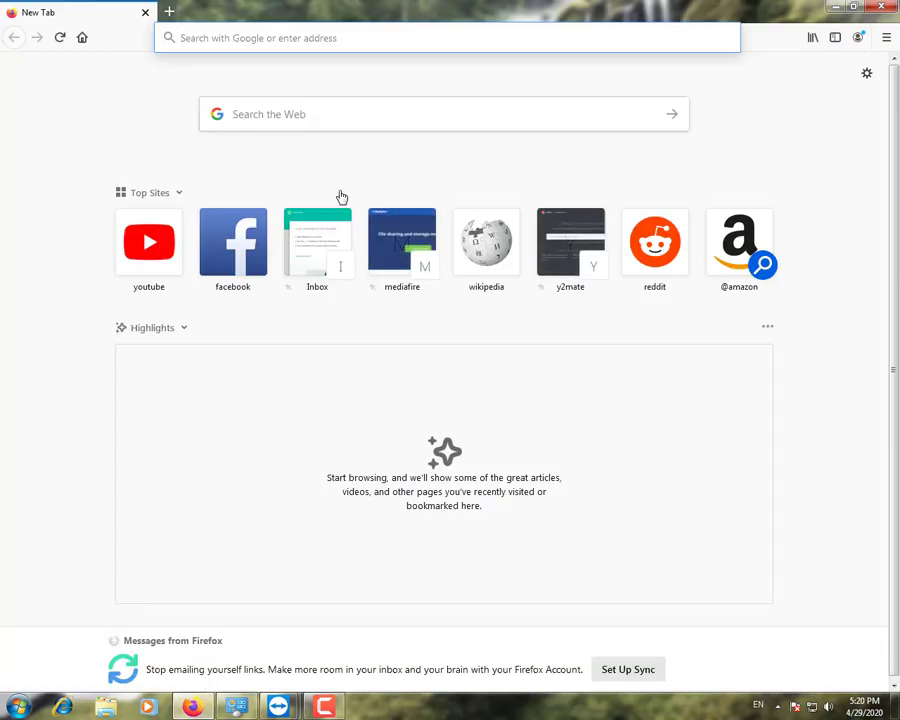
pyautogui.click(257, 38)
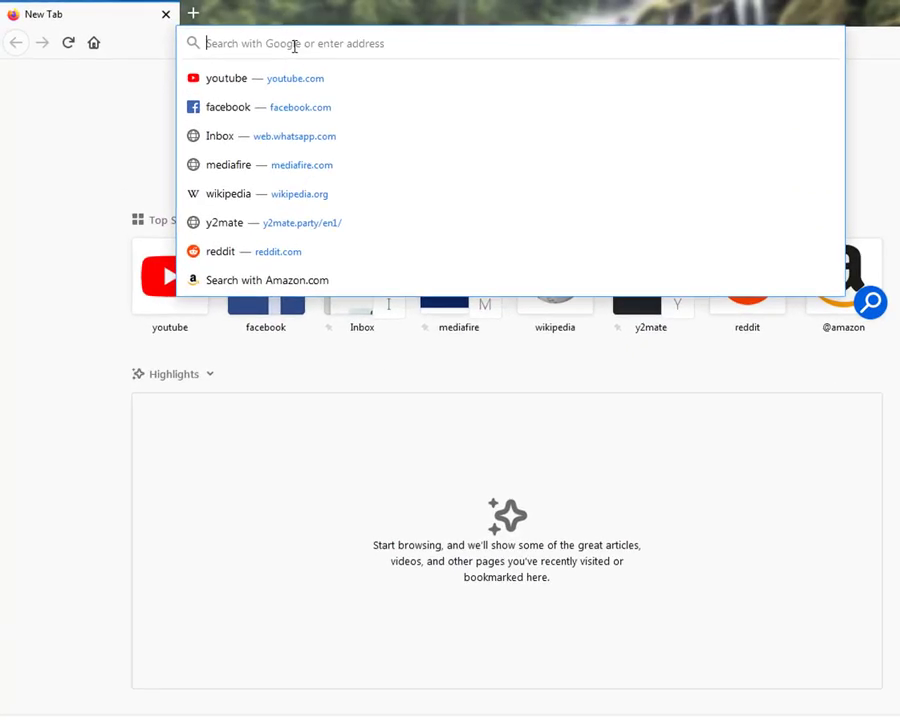
pyautogui.write('r')
pyautogui.write('emo')
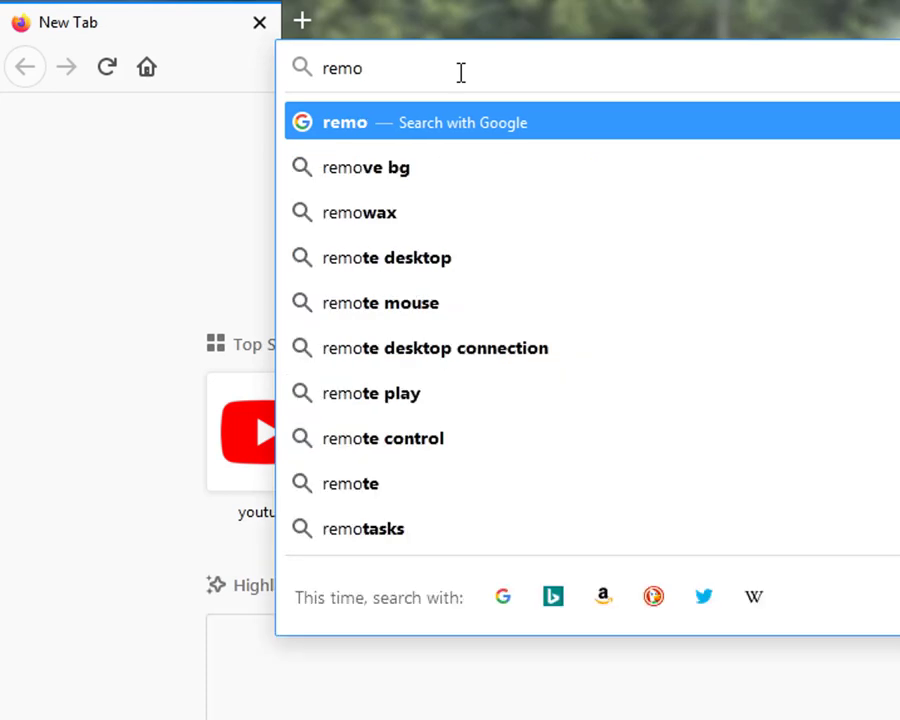
pyautogui.write('te')
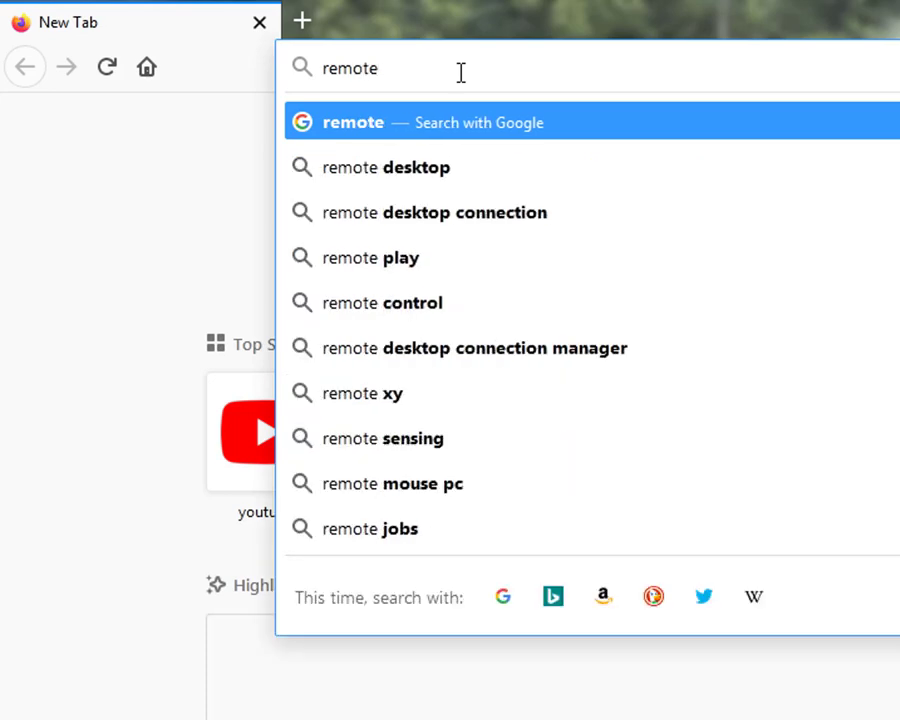
pyautogui.write(' mouse')
pyautogui.press('Return')
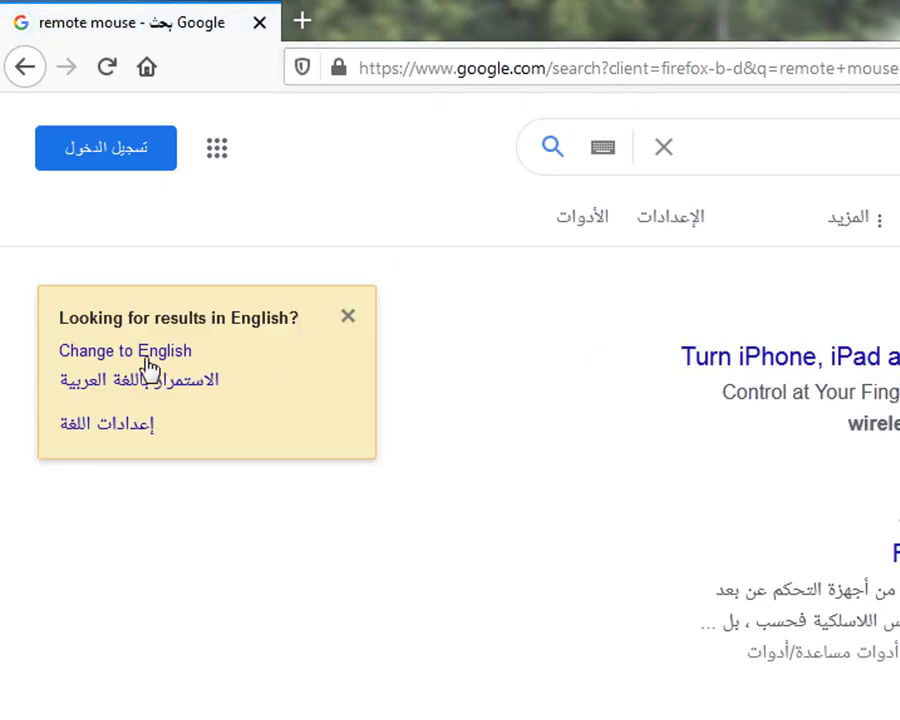
# Step: Change the search results to English, view the image results for remote mouse, and return to the desktop
pyautogui.click(133, 360)
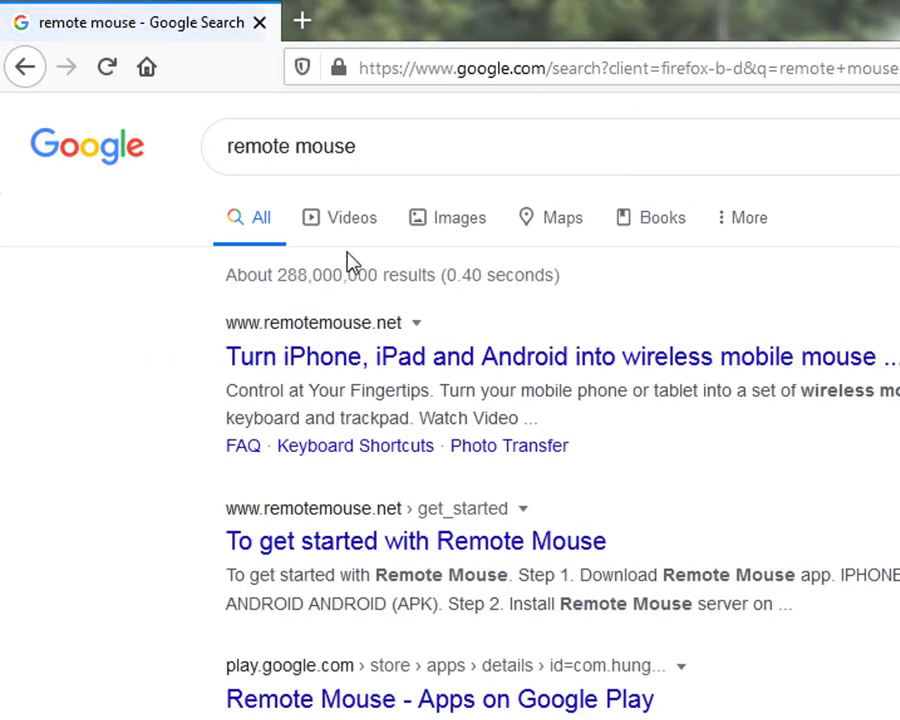
pyautogui.click(446, 231)
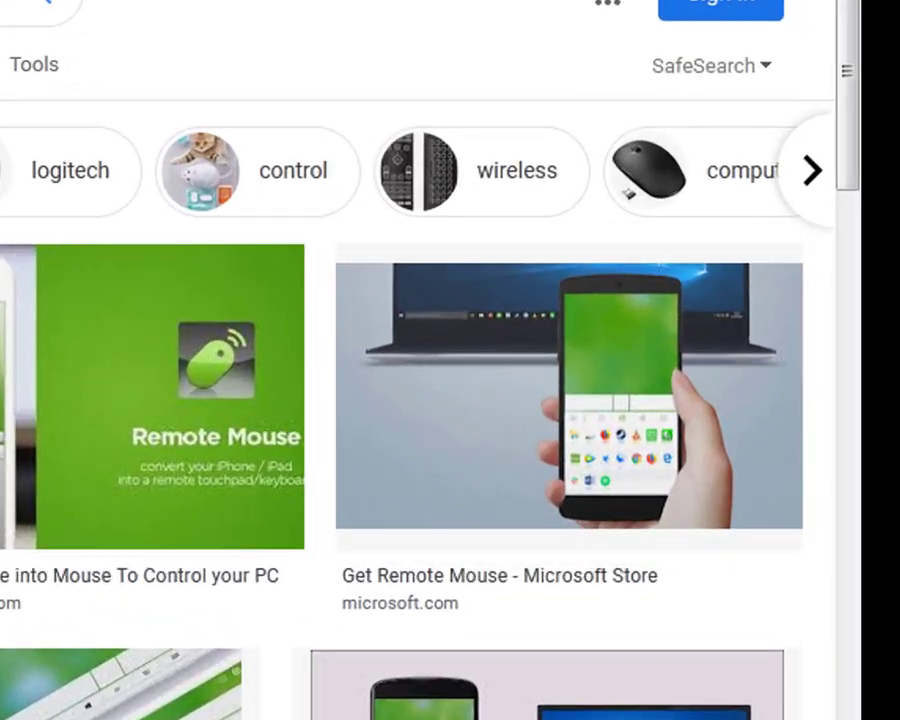
pyautogui.press('super+d')
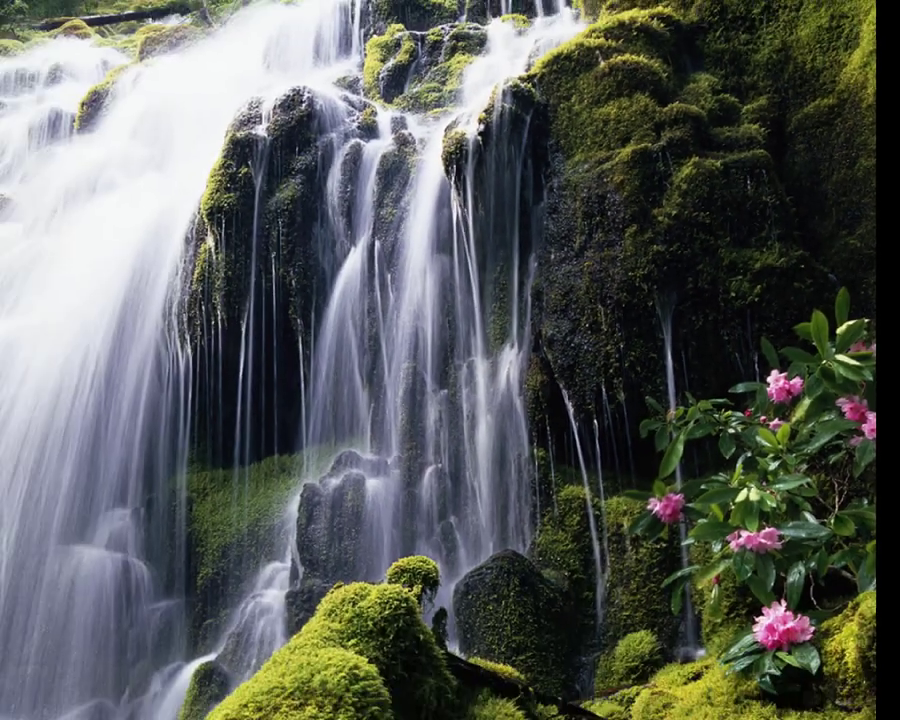
pyautogui.rightClick(375, 46)
pyautogui.click(416, 85)
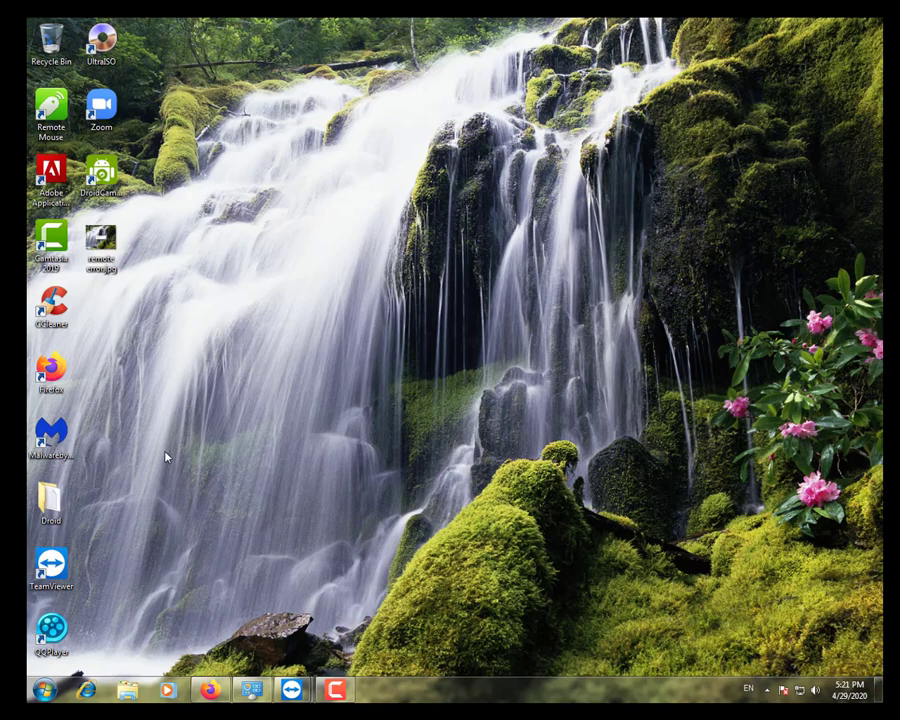
pyautogui.rightClick(351, 108)
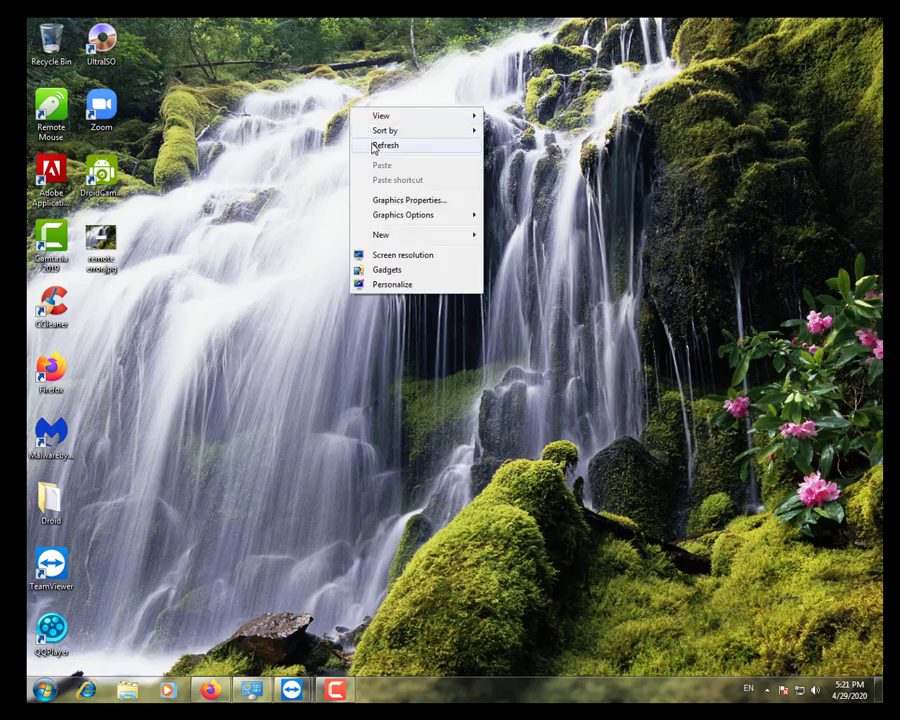
pyautogui.click(373, 147)
# Step: Browse Our Disk (E:) to All Programs, Remote PC new Version, and open the Required files folder
pyautogui.press('super+e')
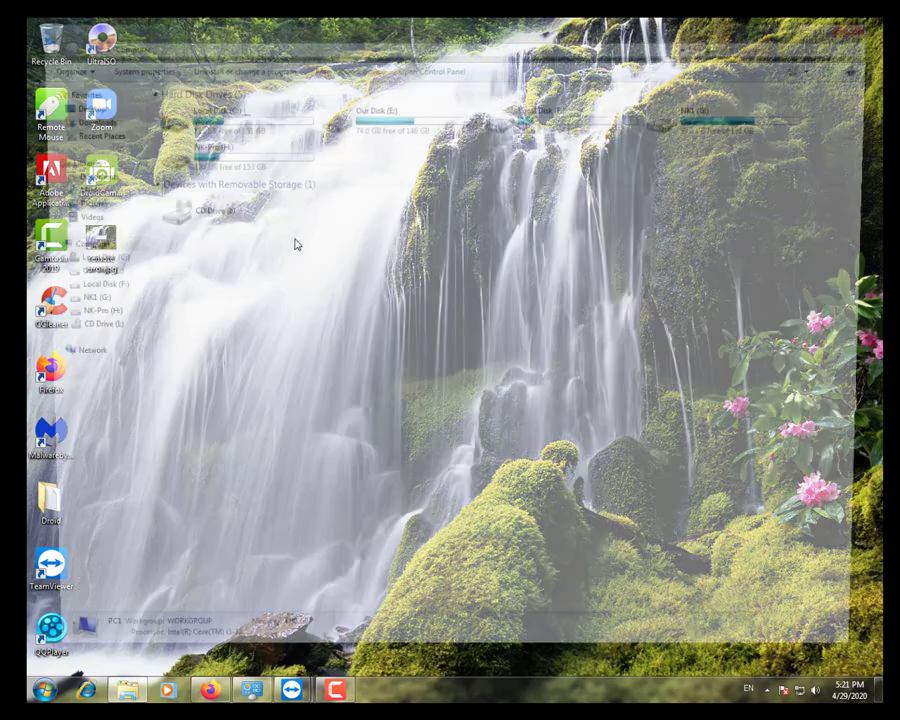
pyautogui.doubleClick(374, 124)
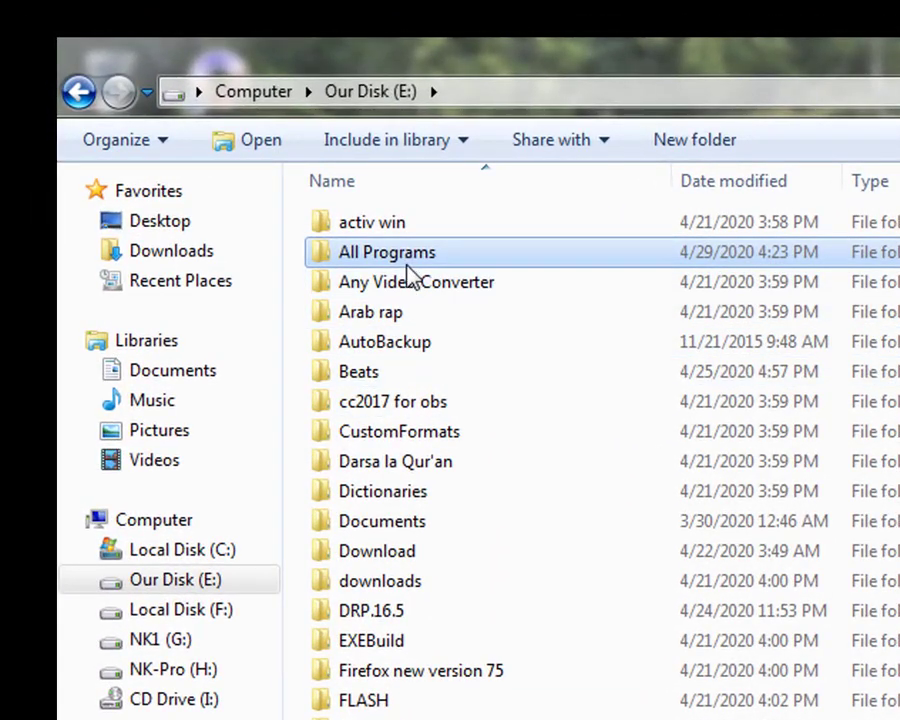
pyautogui.doubleClick(222, 140)
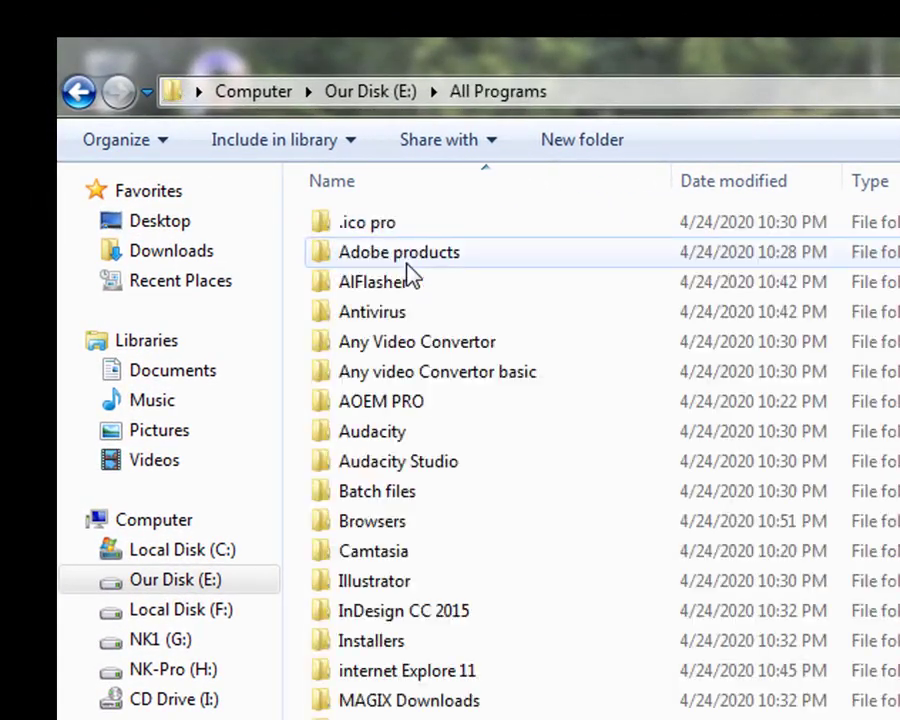
pyautogui.click(416, 612)
pyautogui.click(417, 719)
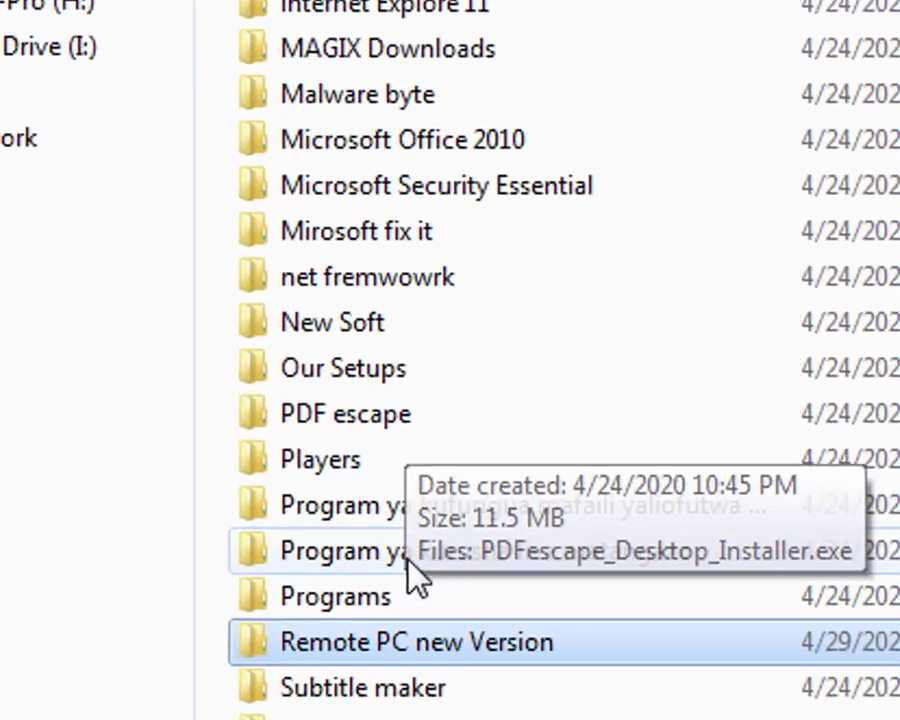
pyautogui.doubleClick(435, 645)
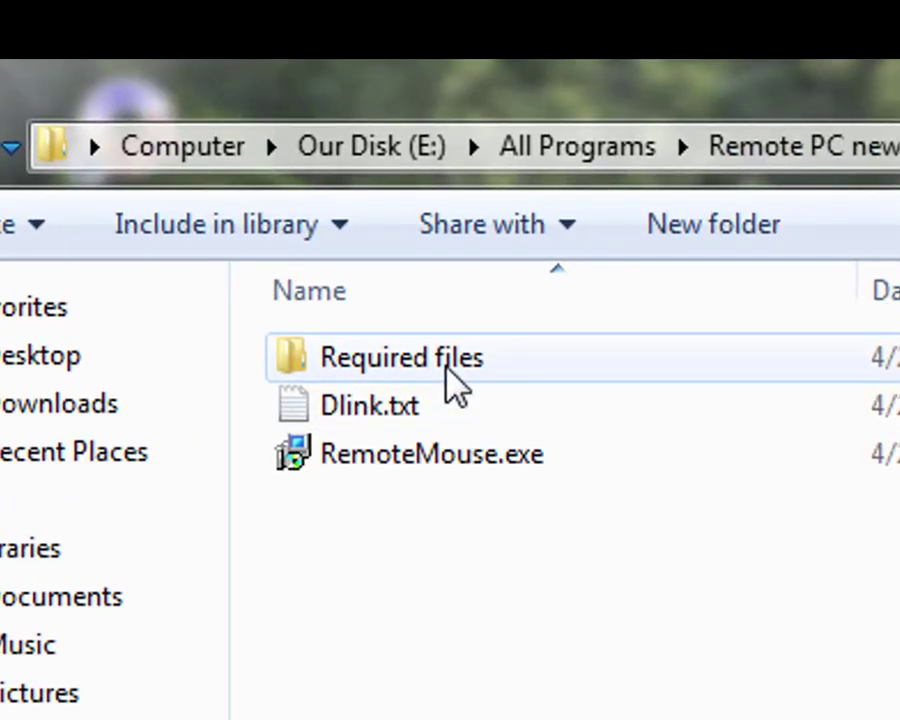
pyautogui.doubleClick(448, 378)
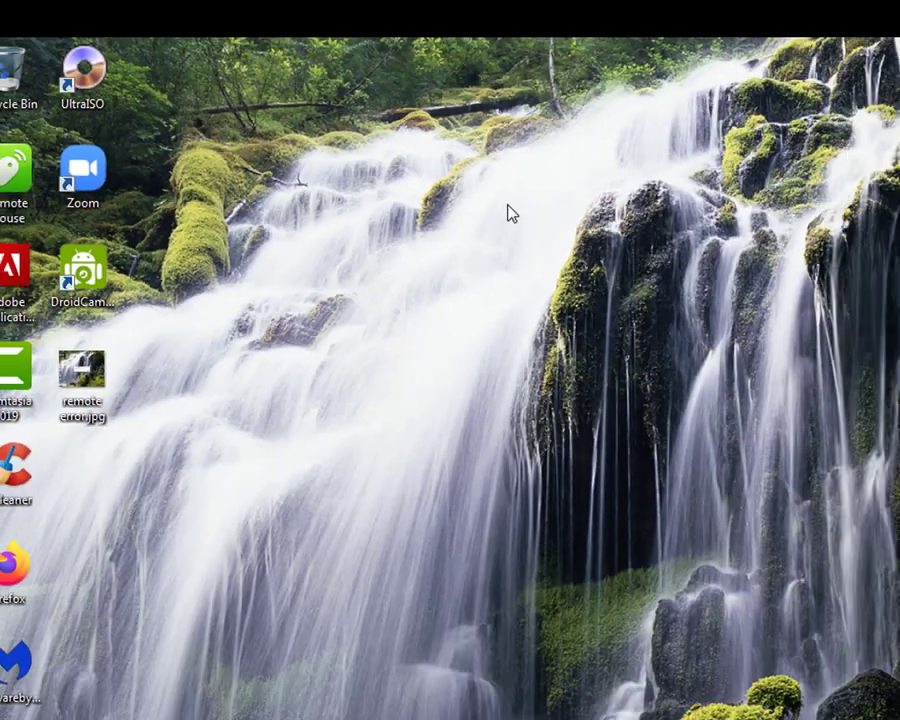
pyautogui.rightClick(343, 137)
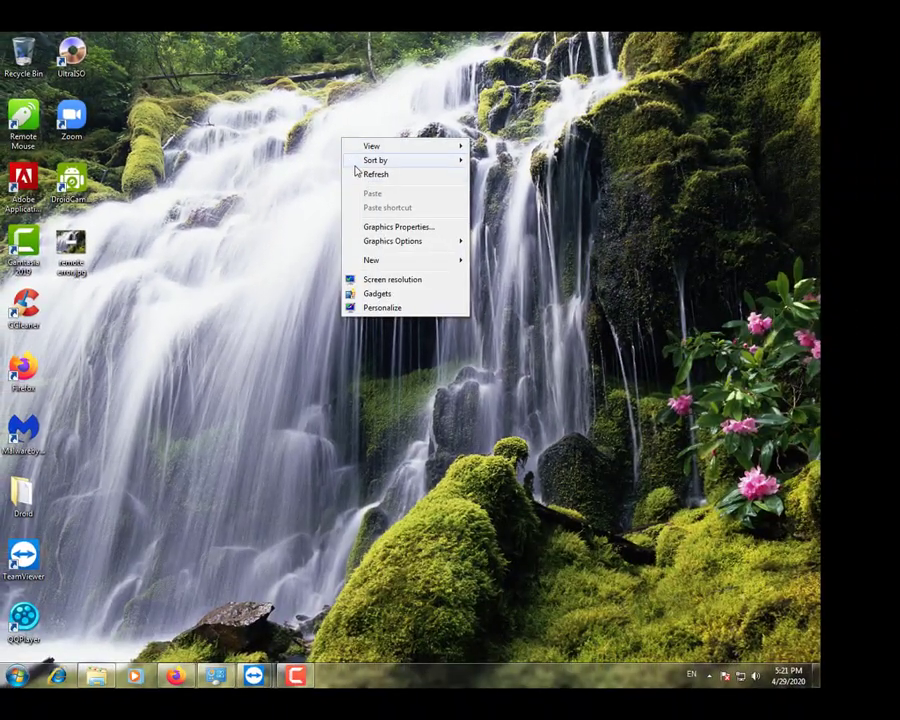
pyautogui.click(364, 176)
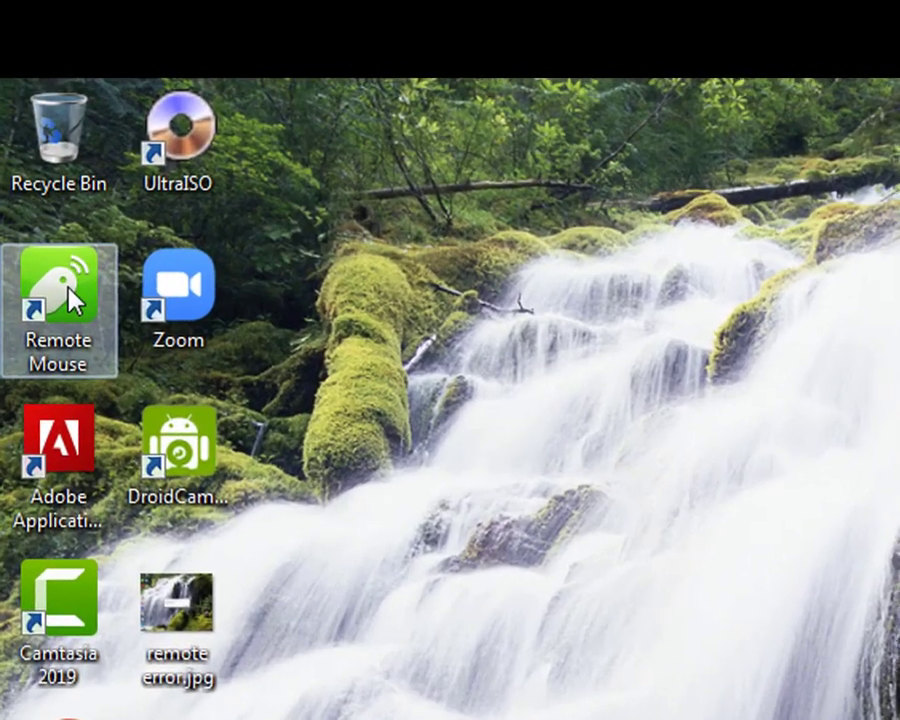
# Step: Try to launch Remote Mouse from the desktop and dismiss its message
pyautogui.doubleClick(68, 290)
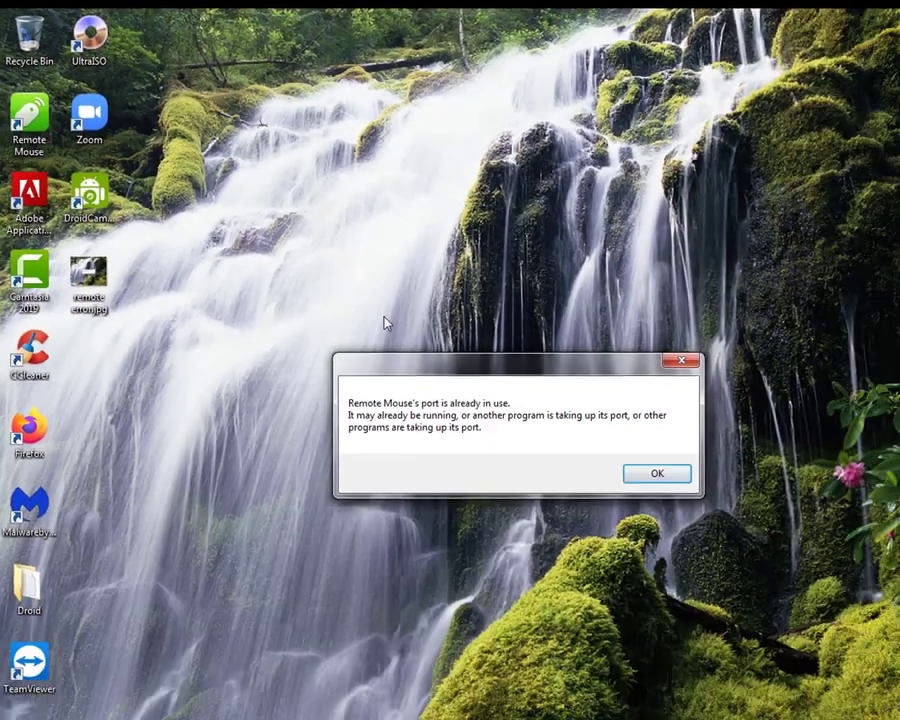
pyautogui.click(681, 360)
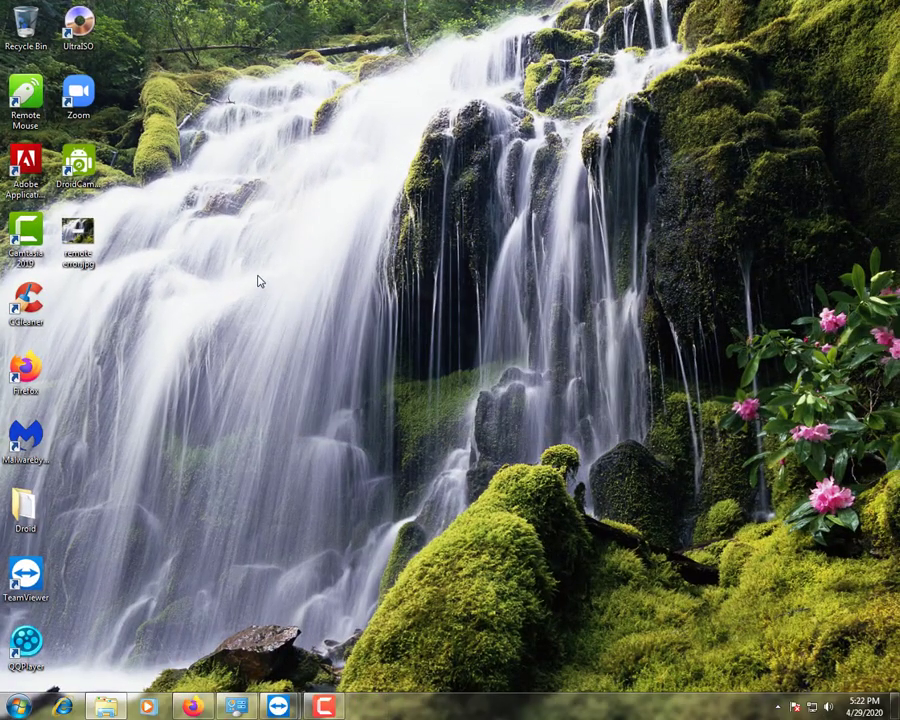
pyautogui.rightClick(291, 85)
pyautogui.click(303, 131)
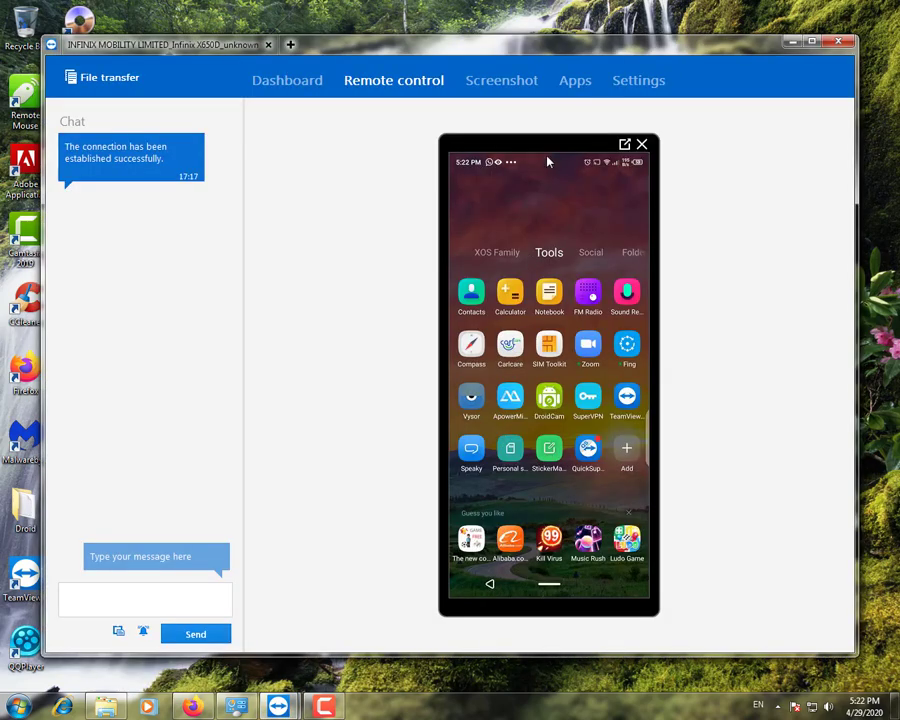
# Step: Open the phone's remote control view in its own TeamViewer tab and return to the phone's home screen
pyautogui.click(625, 145)
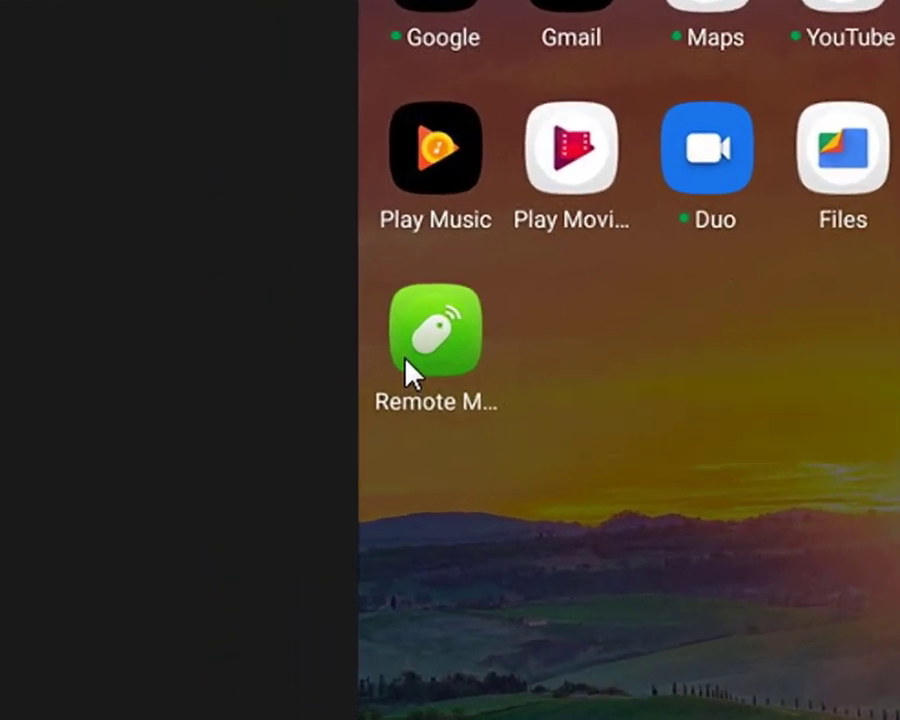
pyautogui.click(248, 503)
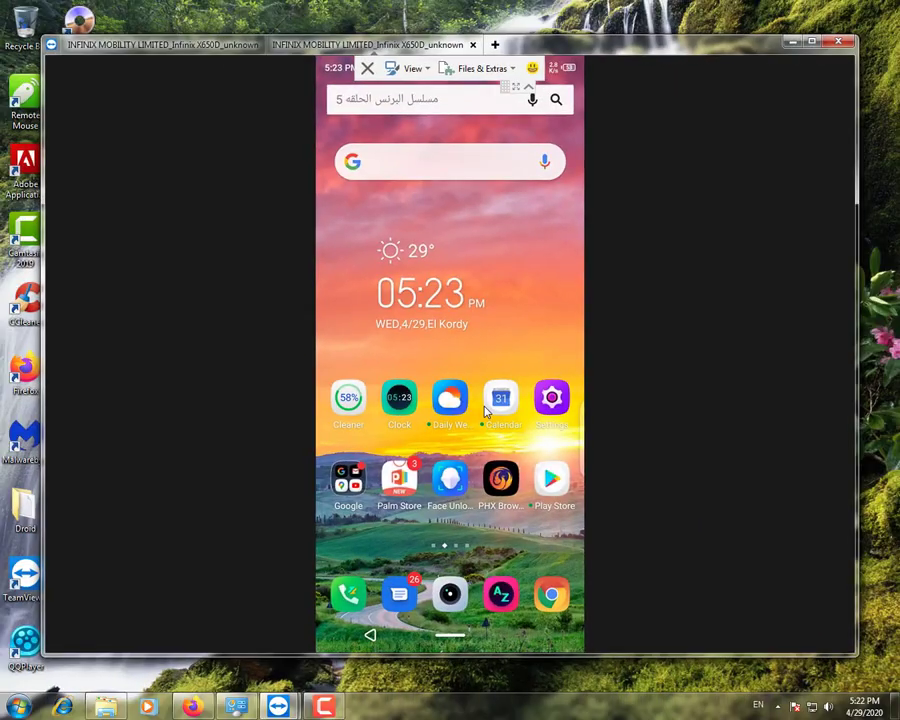
# Step: Search the phone's Play Store for "remote mouse" using the matching suggestion, and open the Remote Mouse app
pyautogui.click(552, 478)
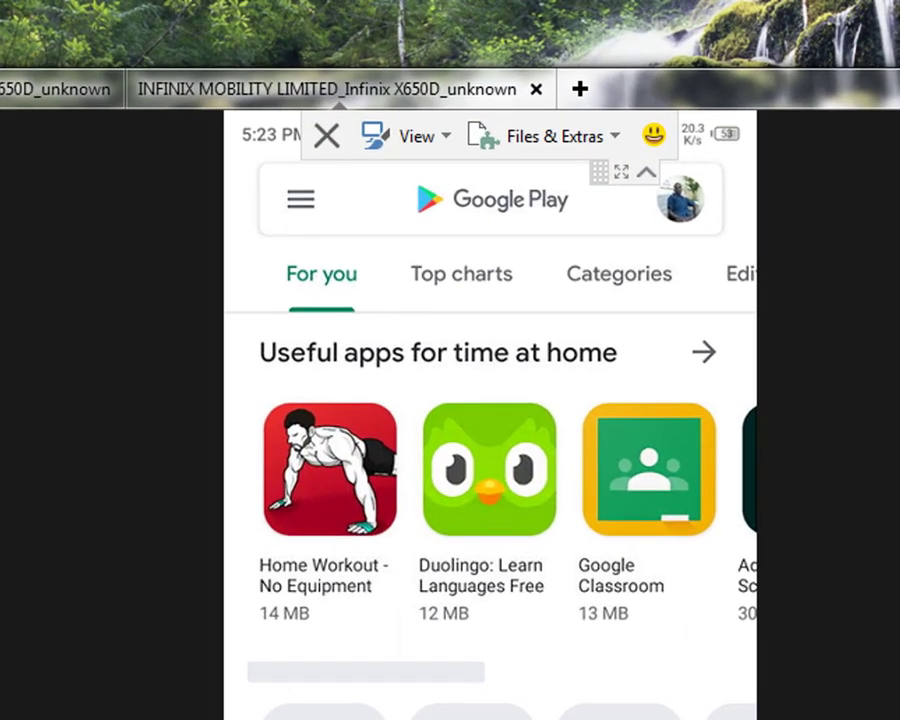
pyautogui.click(488, 156)
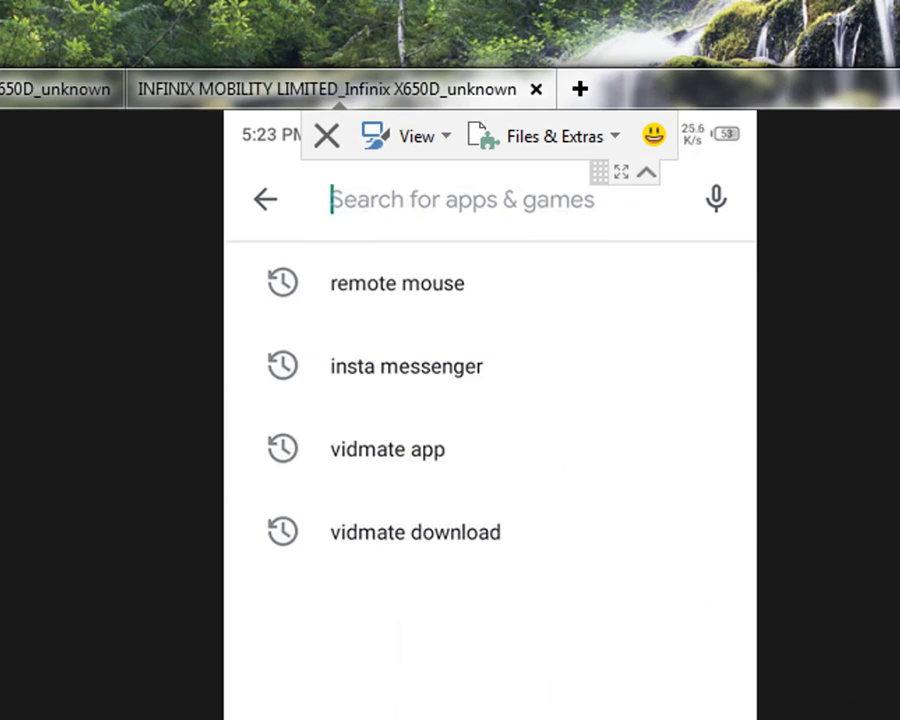
pyautogui.write('re')
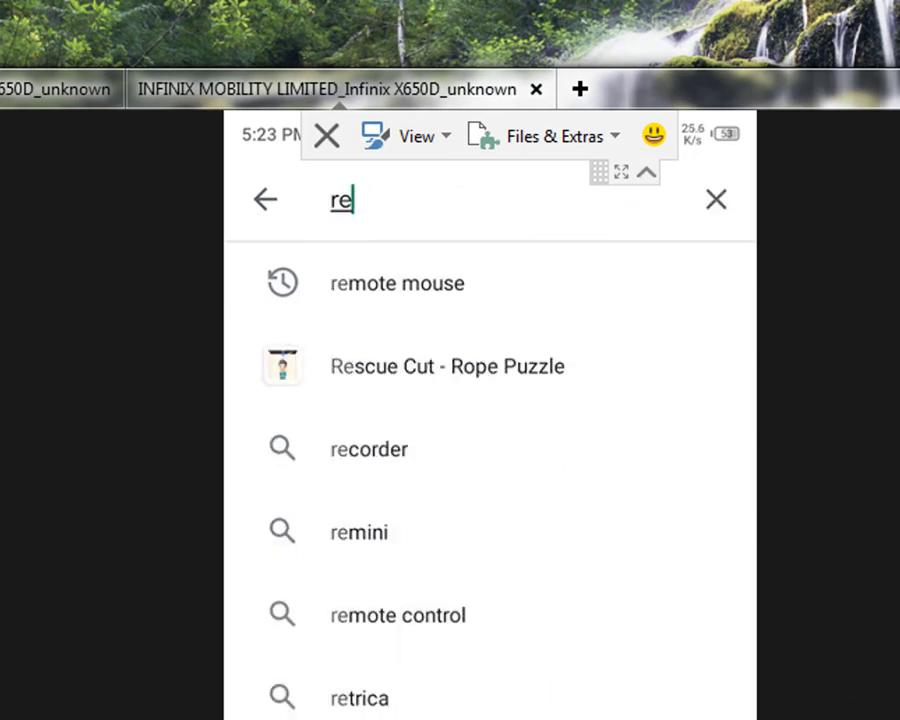
pyautogui.write('mote')
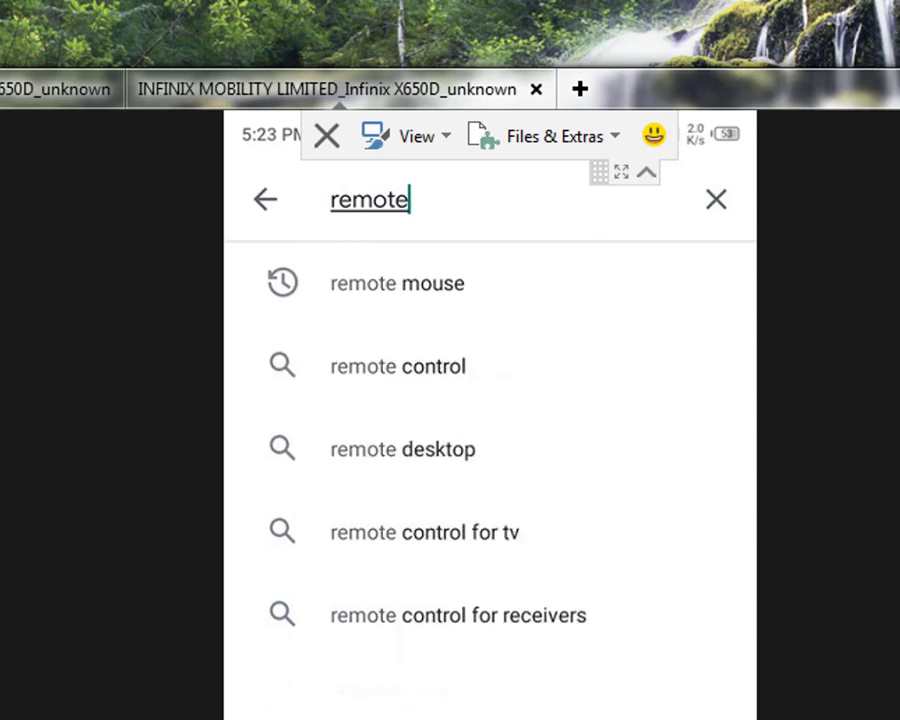
pyautogui.click(397, 283)
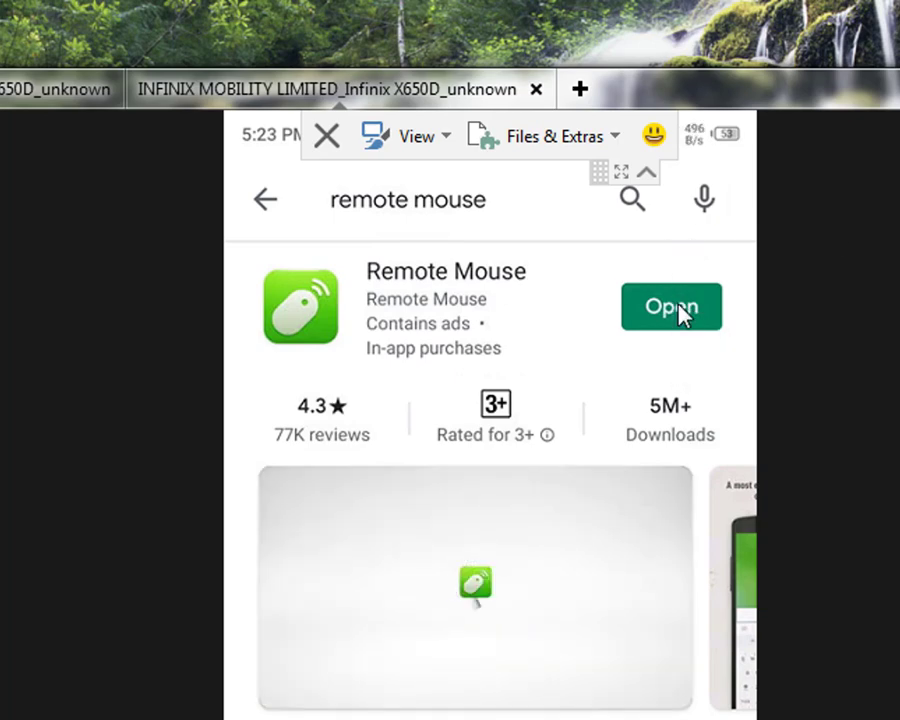
pyautogui.click(691, 320)
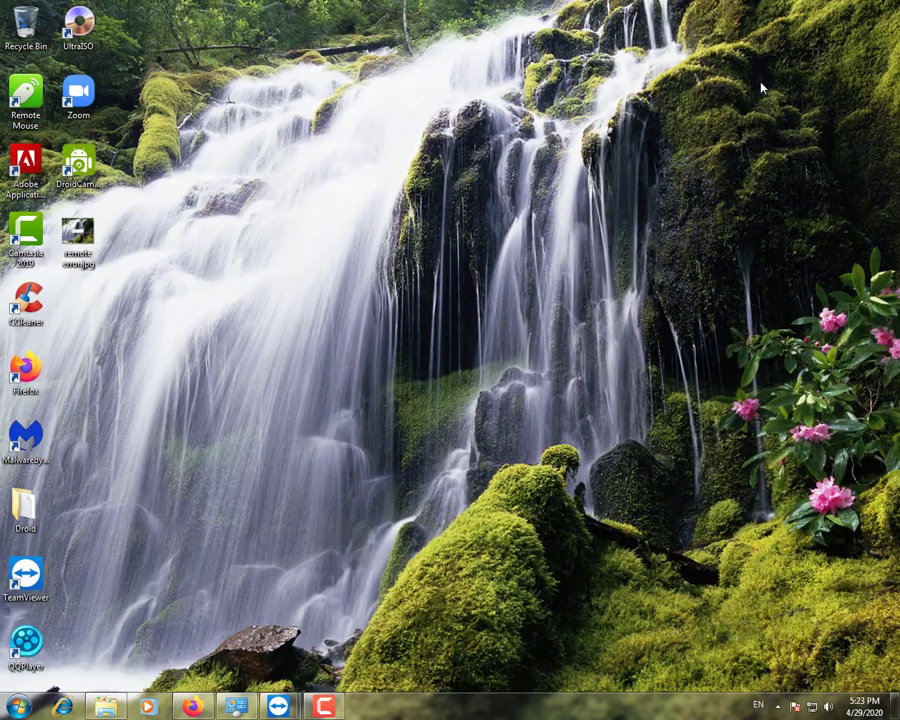
# Step: Launch Remote Mouse on the computer, dismiss its message, and reveal the hidden notification area icons
pyautogui.doubleClick(26, 95)
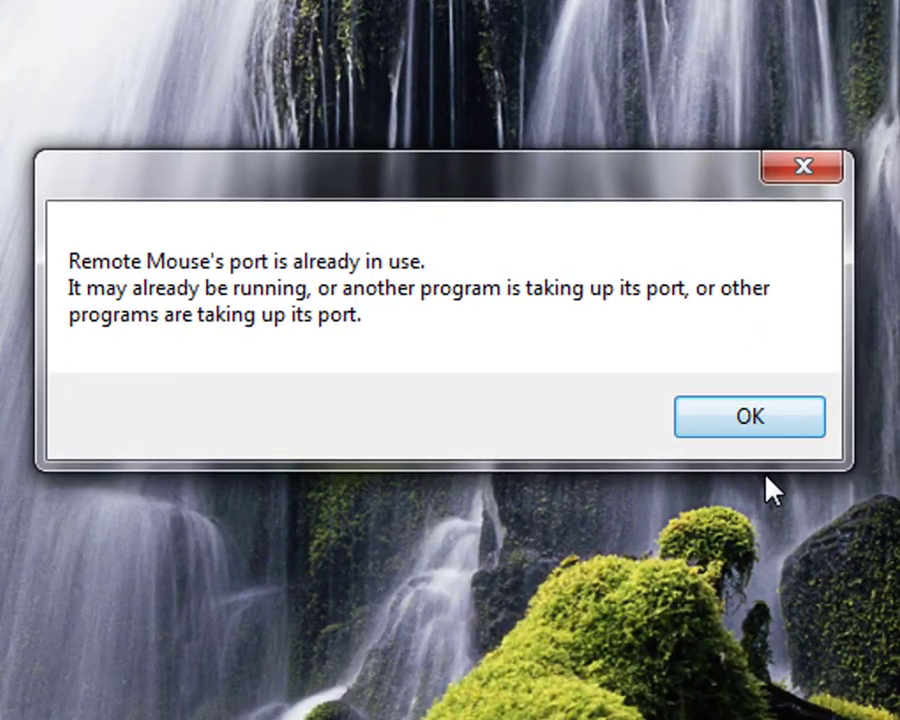
pyautogui.click(753, 431)
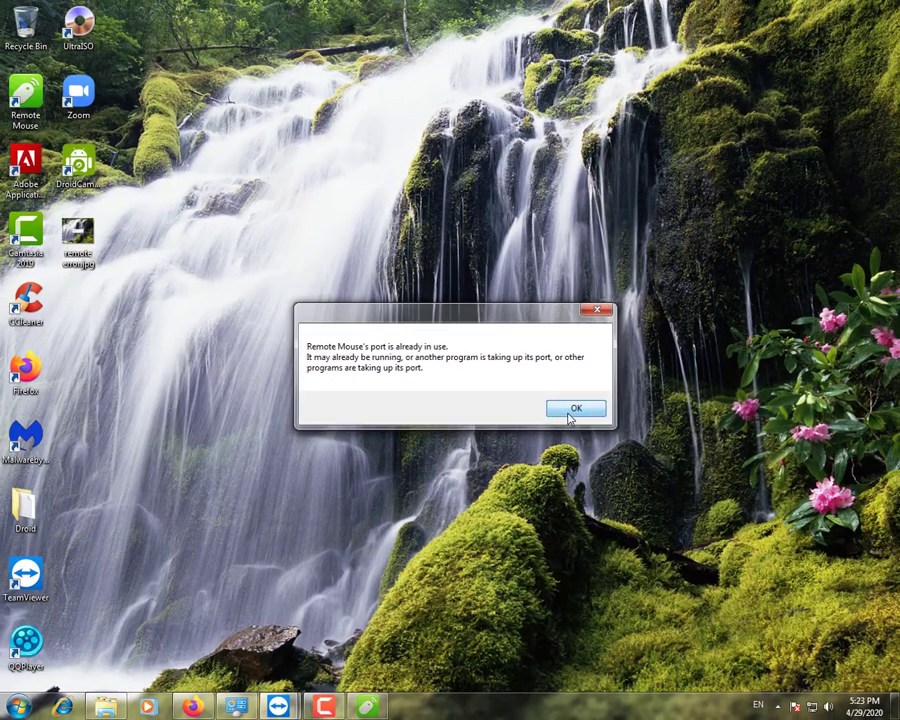
pyautogui.click(750, 416)
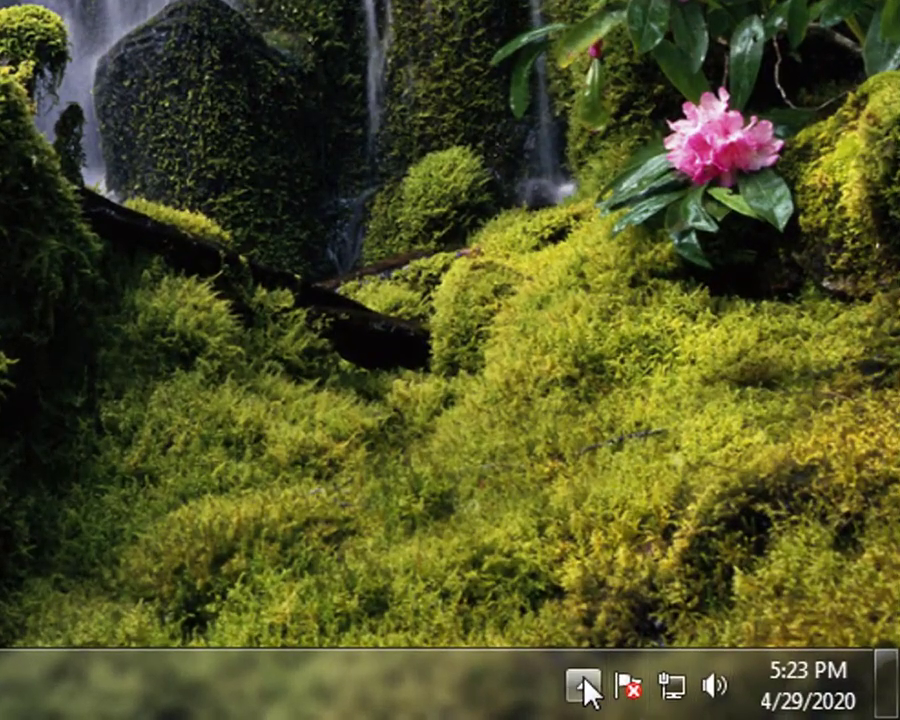
pyautogui.click(742, 703)
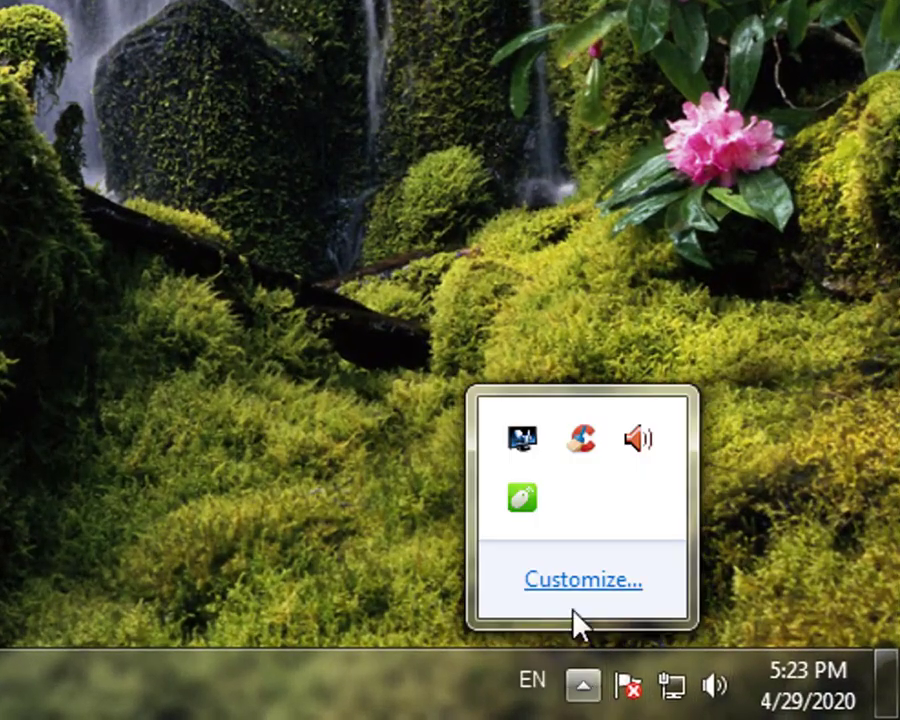
# Step: Open the Remote Mouse window from the notification area and look through its Settings, Info and Status pages
pyautogui.click(566, 668)
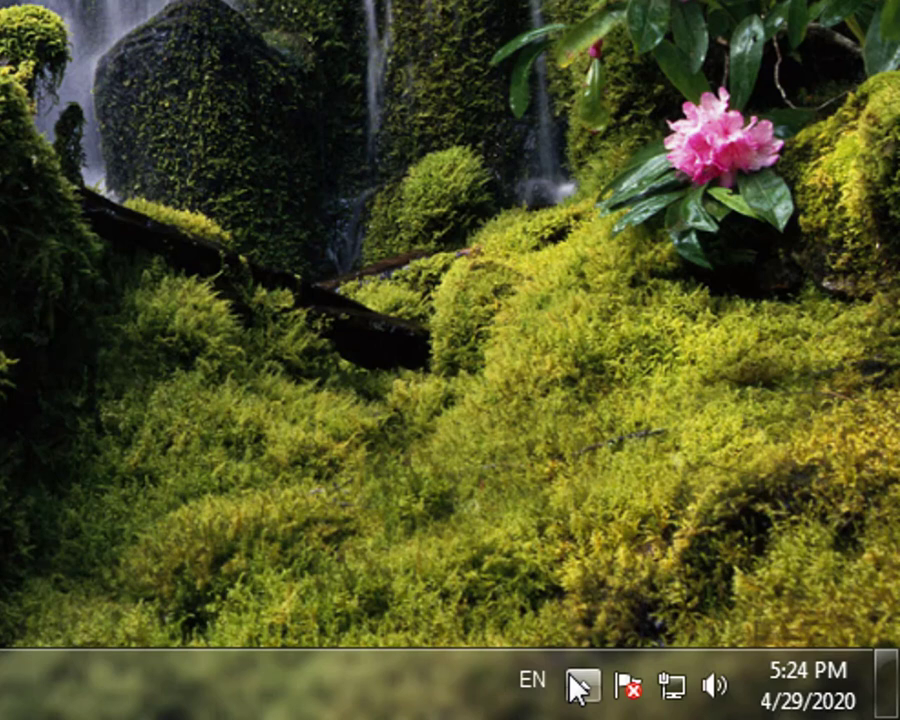
pyautogui.click(573, 682)
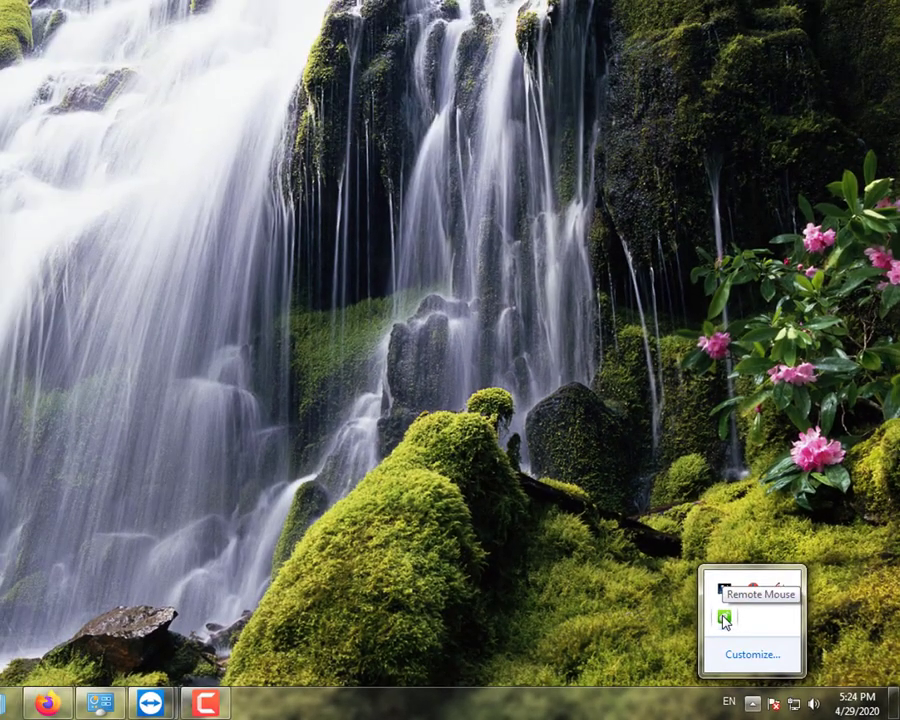
pyautogui.click(724, 621)
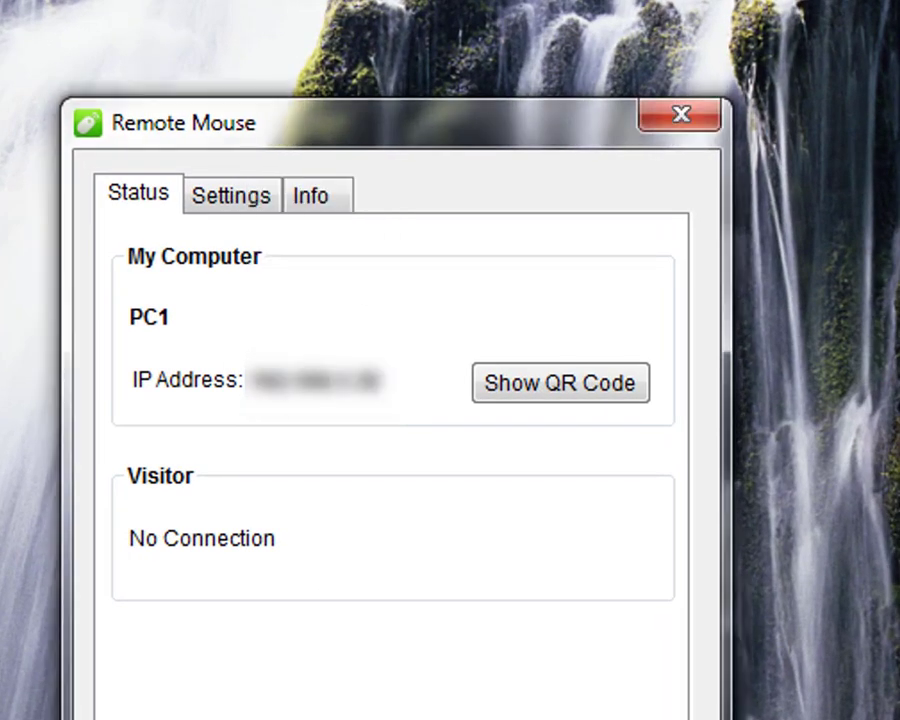
pyautogui.click(197, 199)
pyautogui.click(312, 198)
pyautogui.click(140, 204)
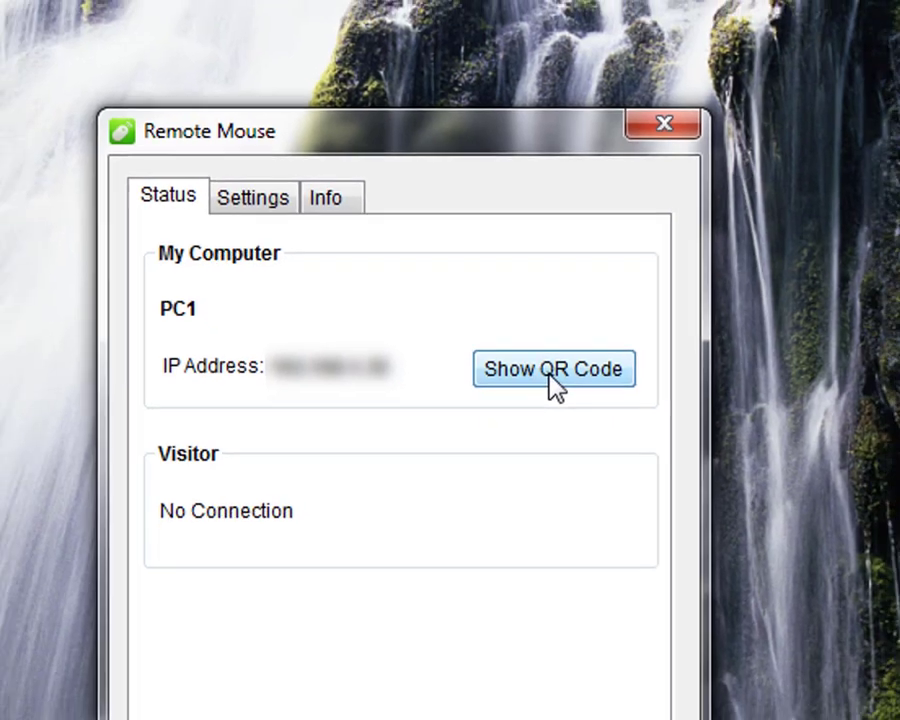
# Step: Show the computer's QR code in the browser and start a QR code scan in the phone's Remote Mouse app
pyautogui.click(549, 378)
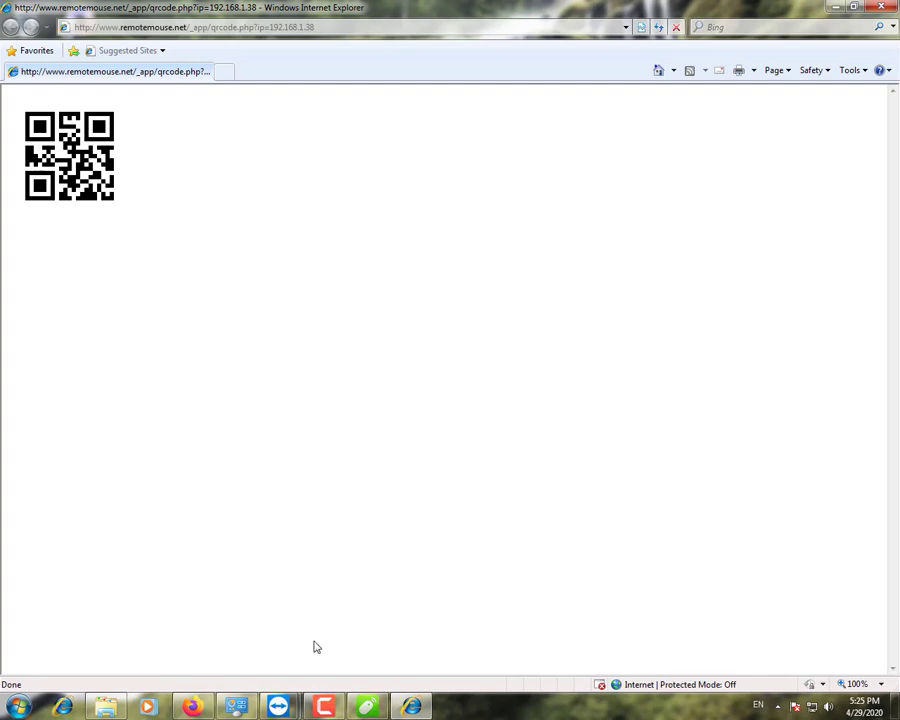
pyautogui.click(370, 707)
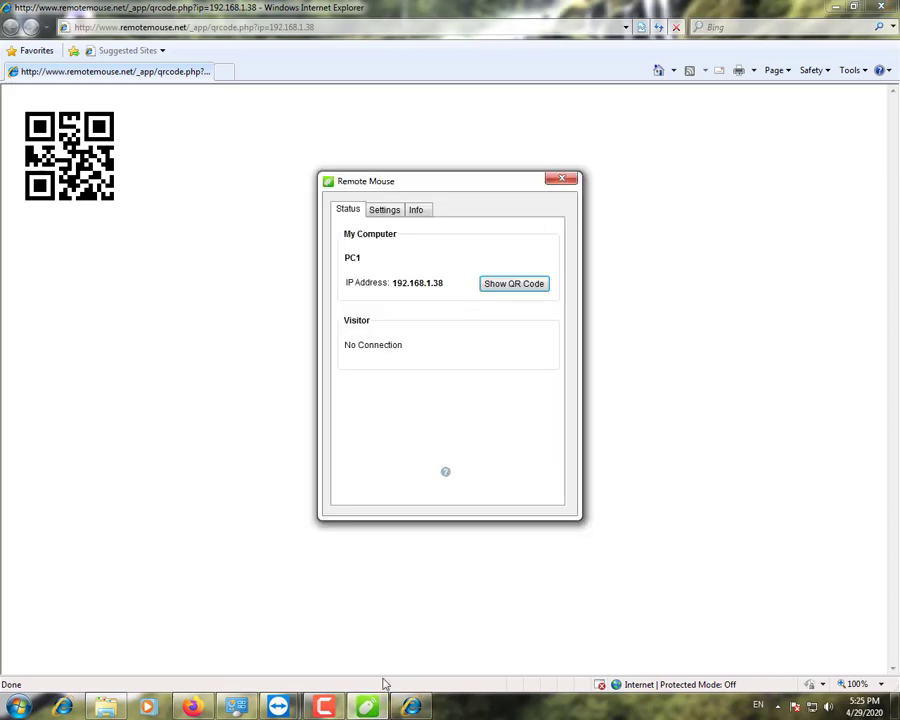
pyautogui.click(380, 626)
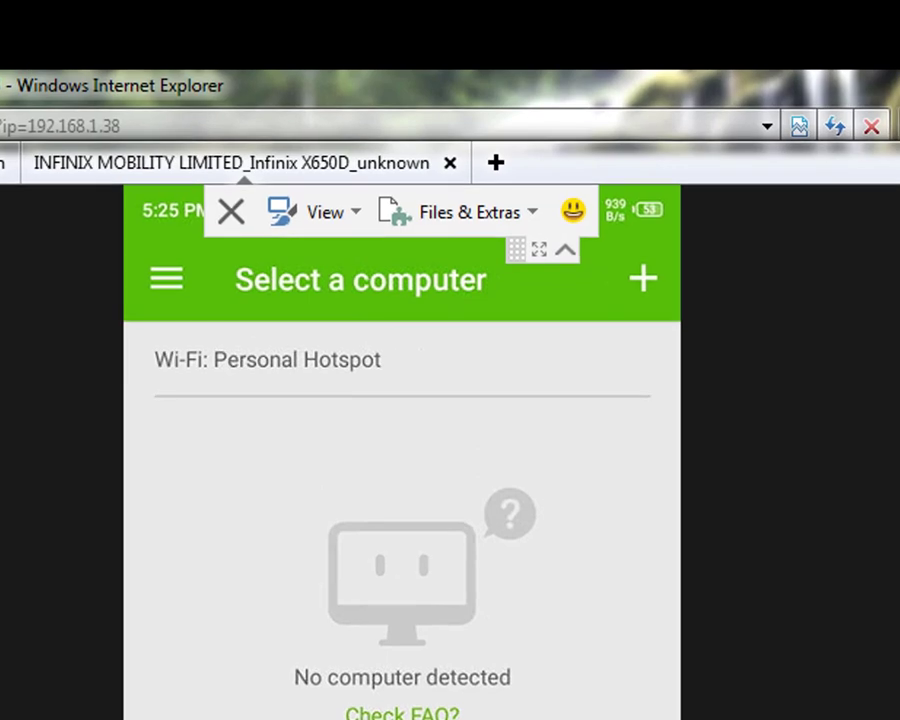
pyautogui.click(645, 282)
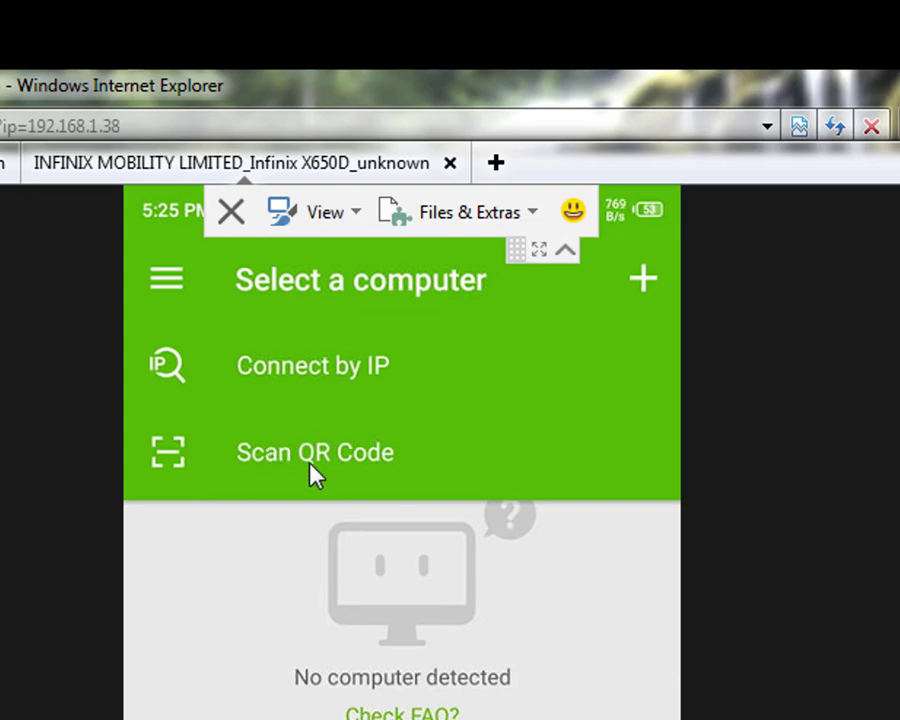
pyautogui.click(362, 470)
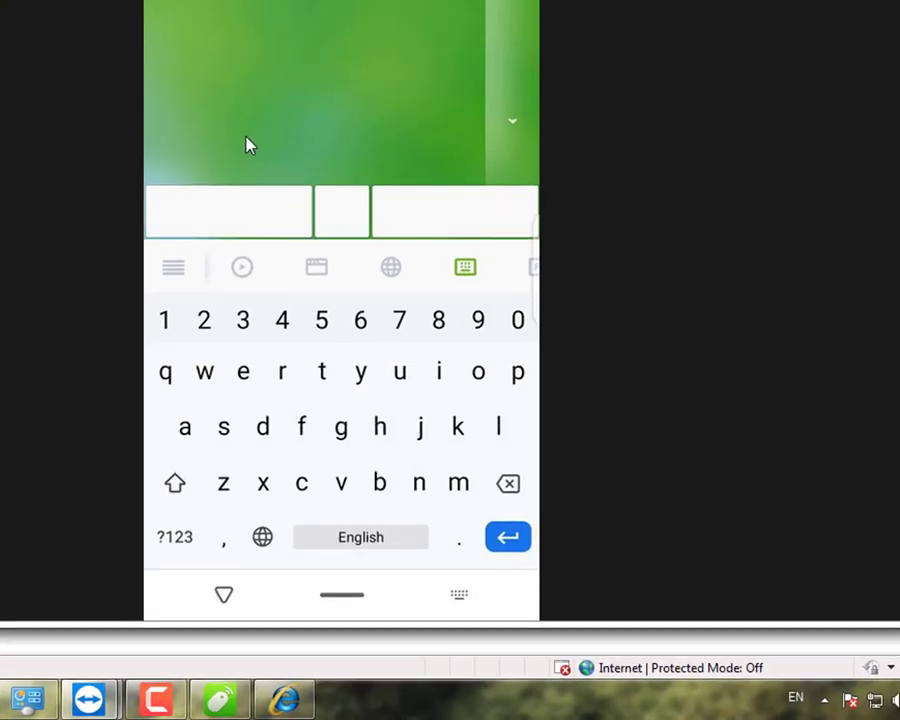
# Step: Try the phone's keyboard by entering "gghhdh" and deleting the last three characters
pyautogui.write('gghhdh')
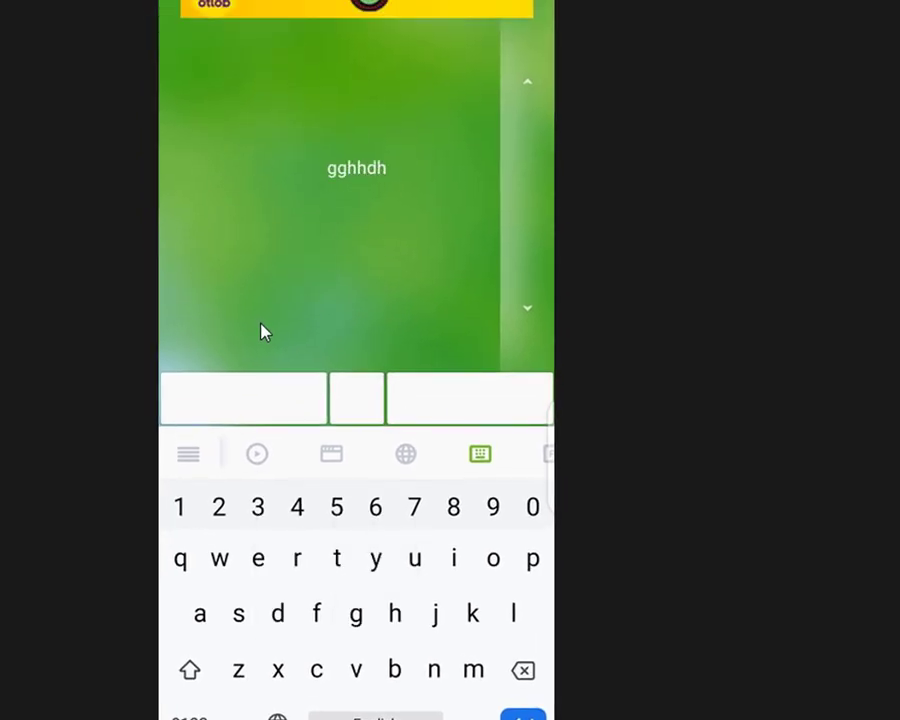
pyautogui.press('BackSpace')
pyautogui.press('BackSpace')
pyautogui.press('BackSpace')
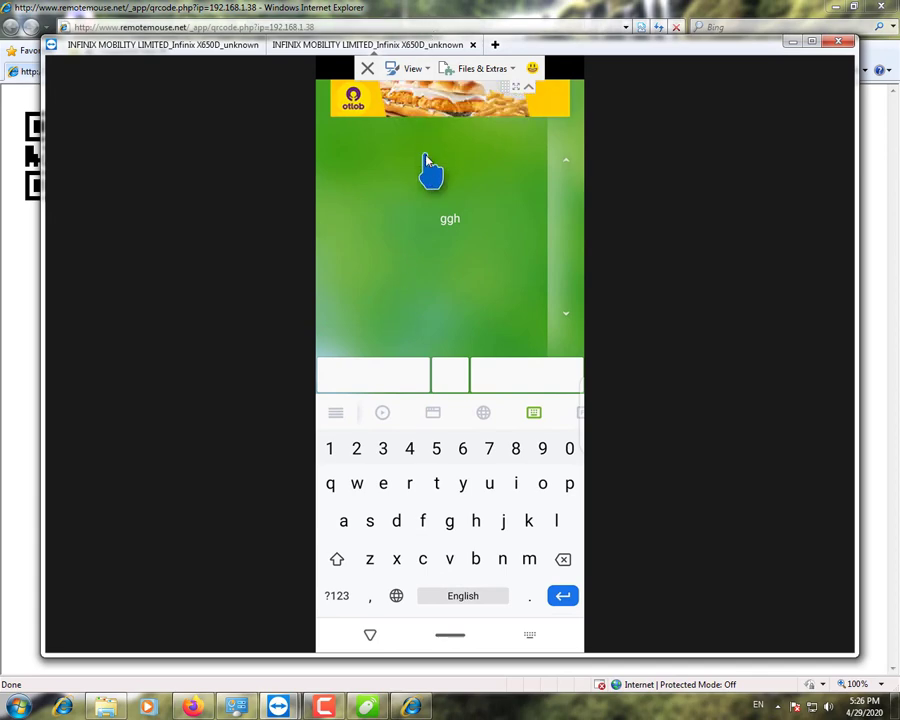
# Step: Restore the TeamViewer window from full size and lower its upper edge so it covers only the lower desktop
pyautogui.click(811, 41)
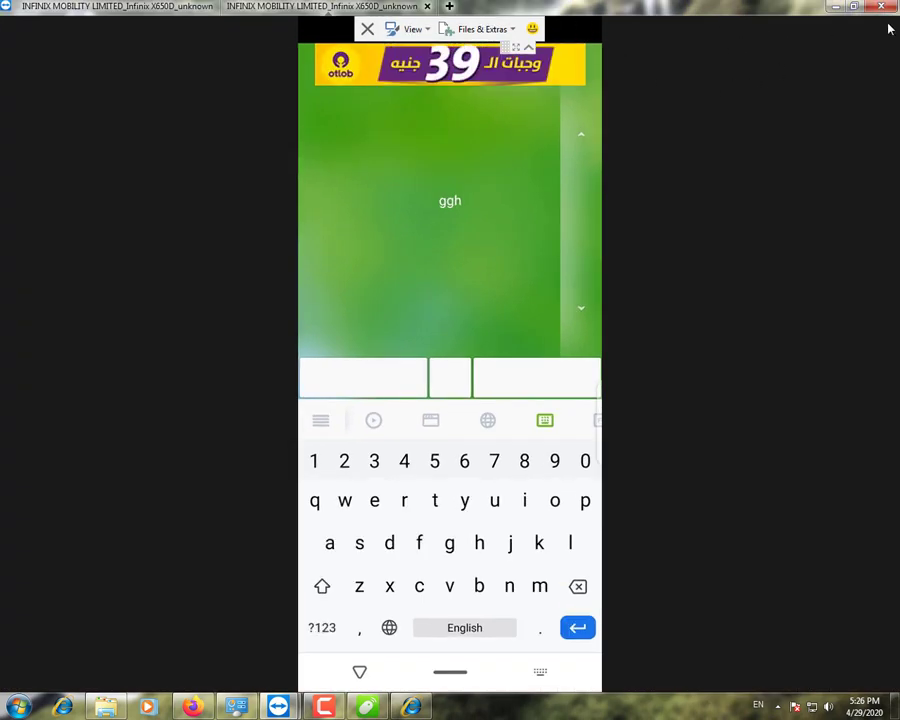
pyautogui.doubleClick(784, 8)
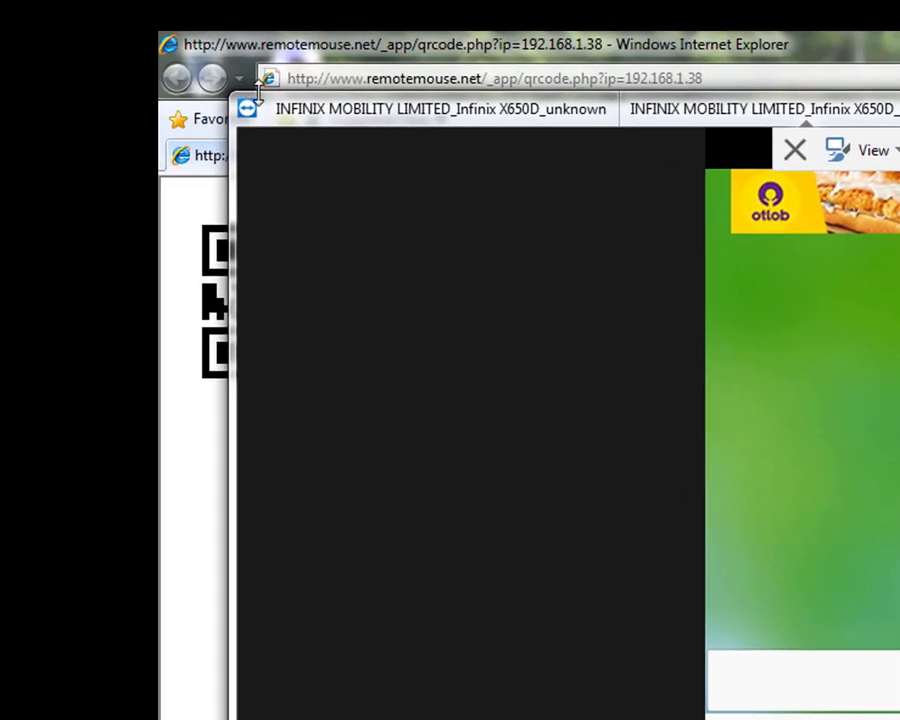
pyautogui.moveTo(78, 38); pyautogui.dragTo(78, 119)
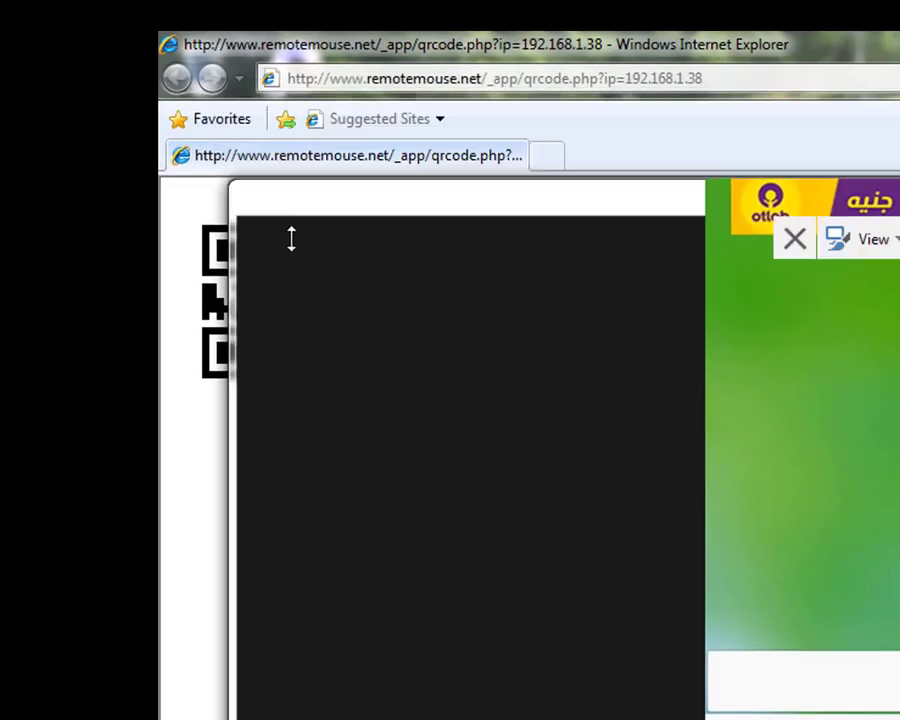
pyautogui.moveTo(291, 238); pyautogui.dragTo(401, 530)
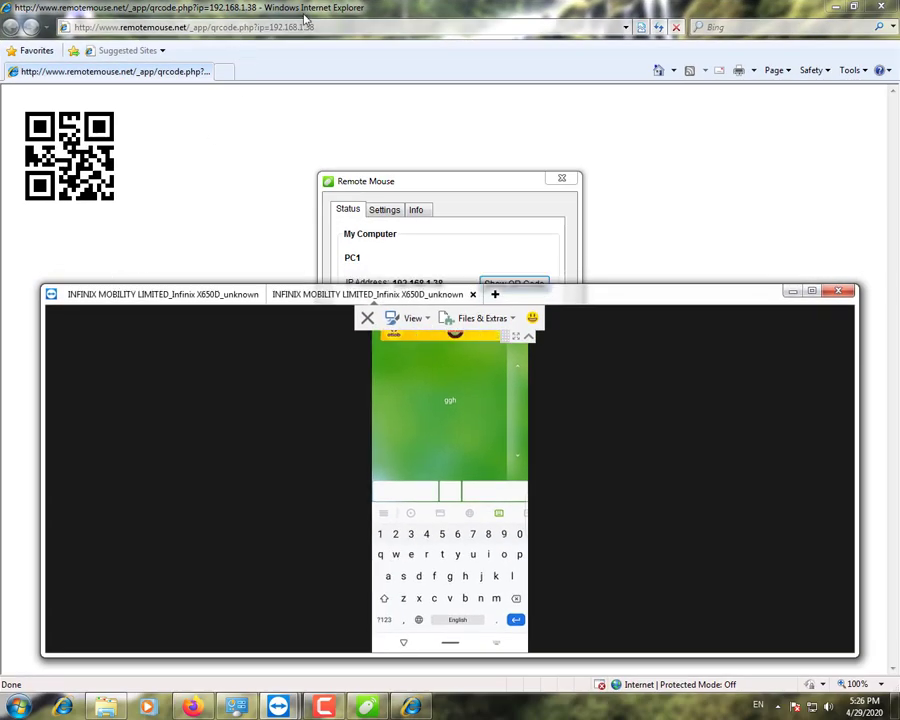
# Step: Restore the QR code browser window to a smaller size and move the TeamViewer window so the phone view sits beside it
pyautogui.click(329, 28)
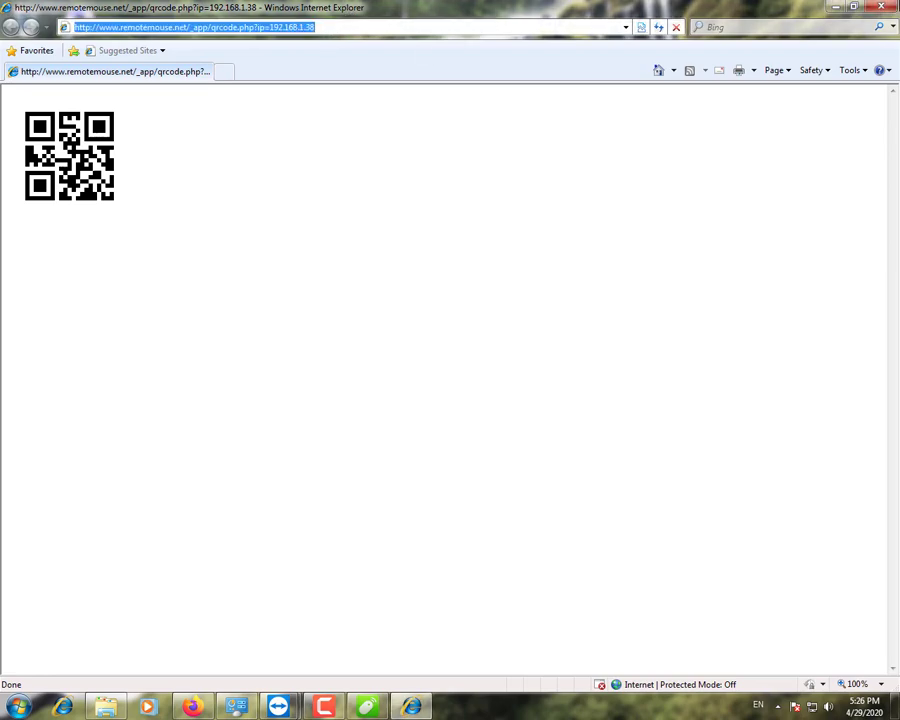
pyautogui.moveTo(600, 5); pyautogui.dragTo(335, 46)
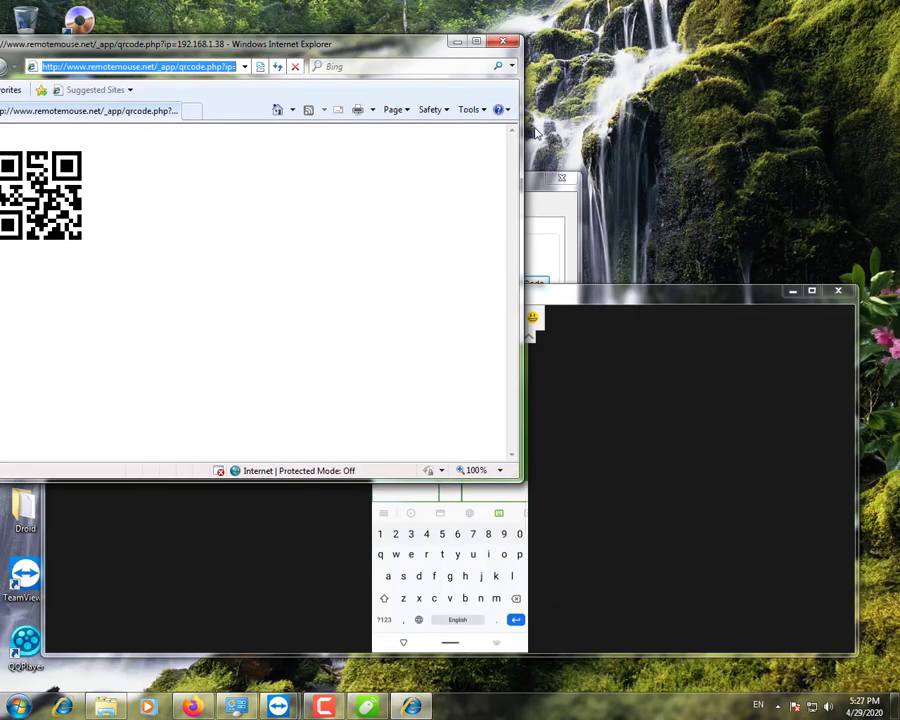
pyautogui.click(602, 293)
pyautogui.moveTo(602, 293); pyautogui.dragTo(757, 282)
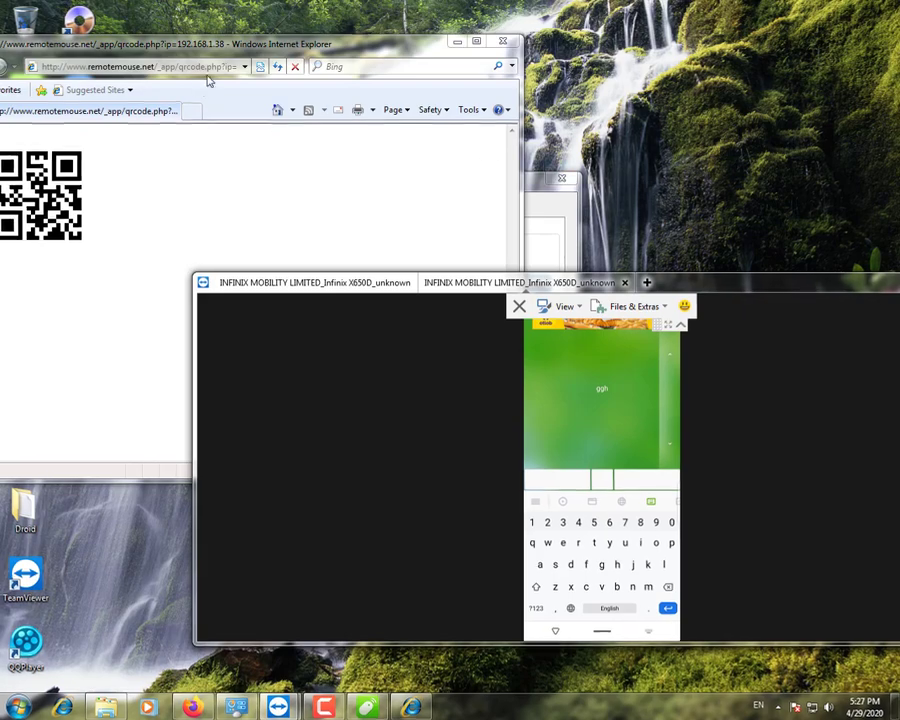
# Step: Replace the browser's address with "Remote mouse" using the phone's keyboard, clearing the leftover test text
pyautogui.click(222, 75)
pyautogui.click(207, 101)
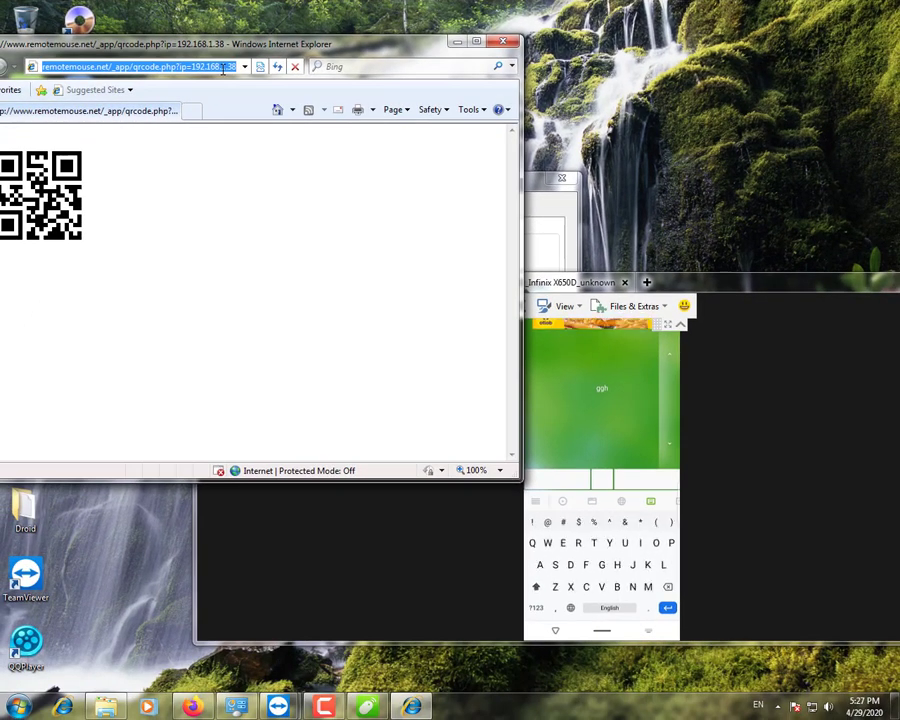
pyautogui.write('Re')
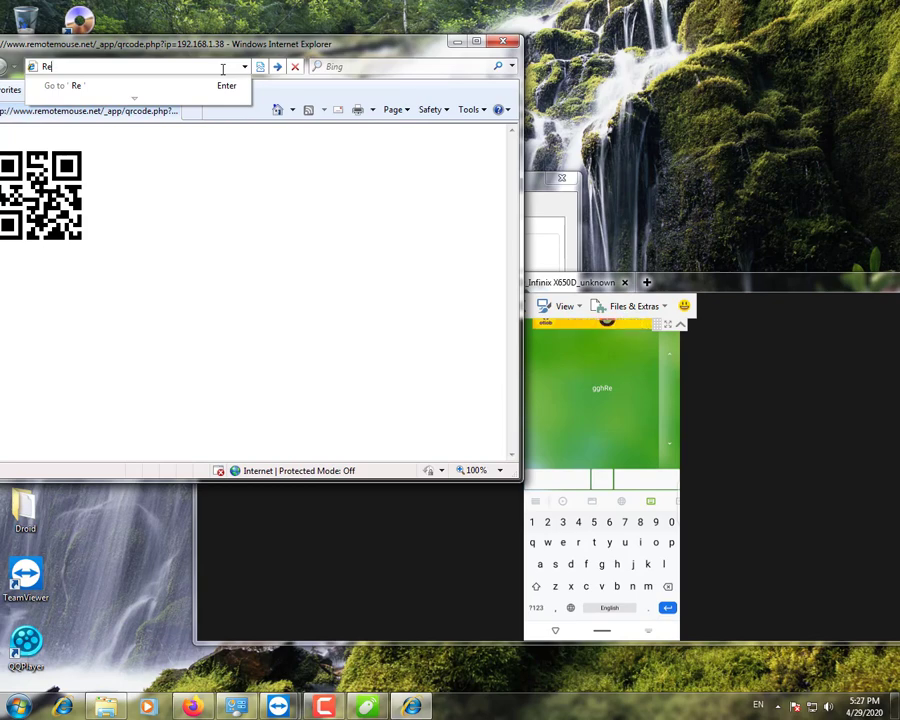
pyautogui.press('BackSpace')
pyautogui.press('BackSpace')
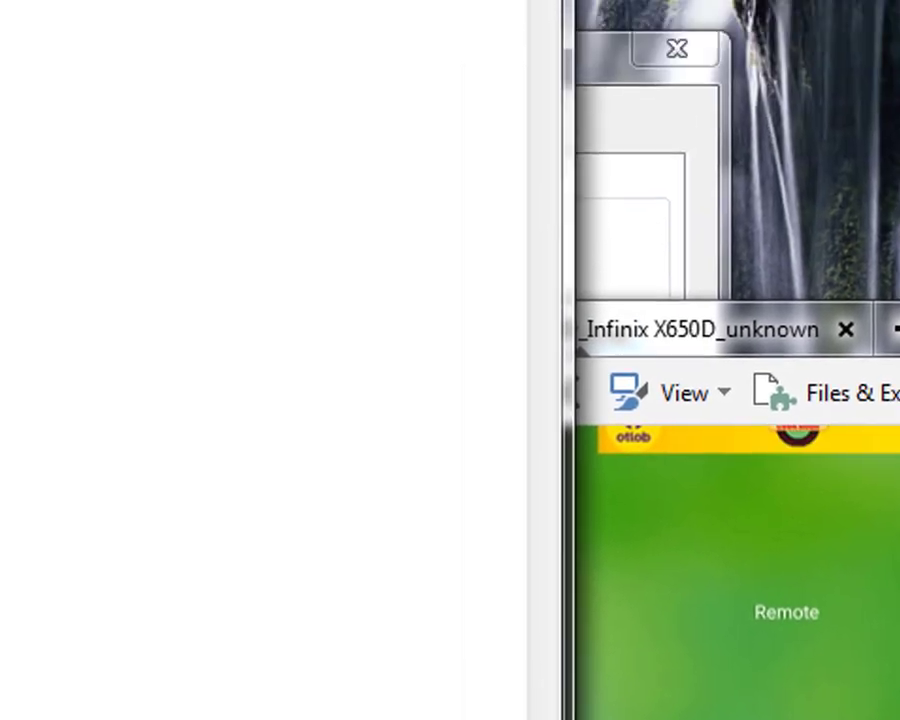
pyautogui.write('mote mo')
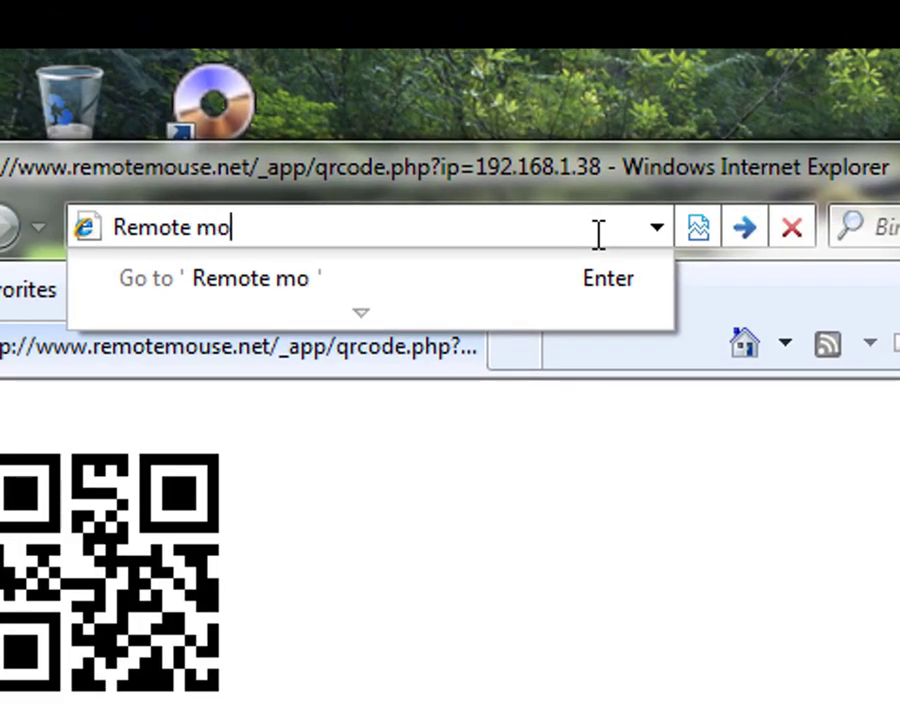
pyautogui.write('use')
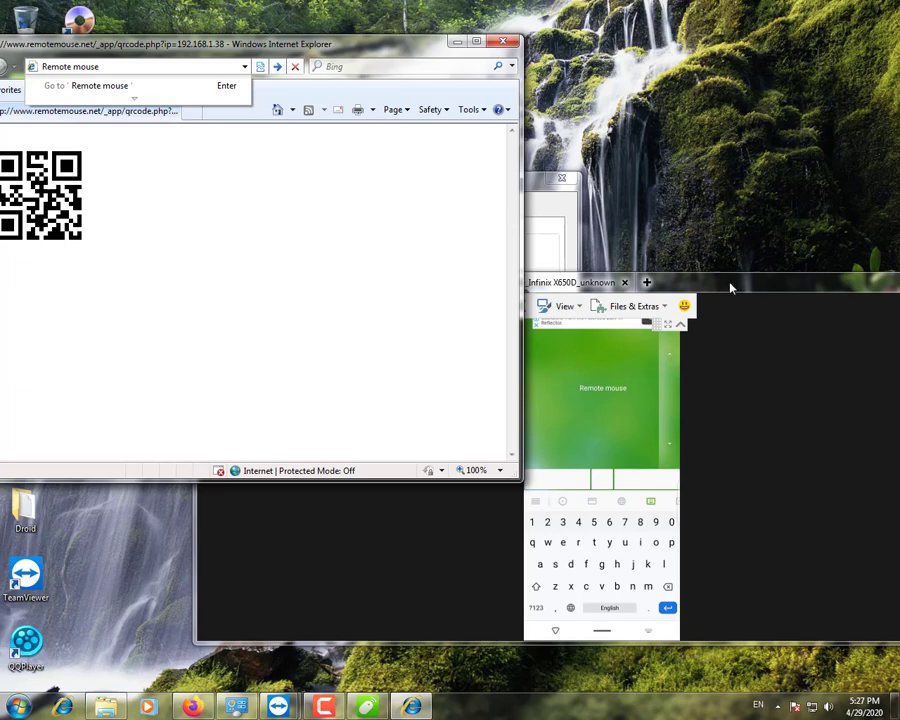
# Step: Bring the phone view back to the front and open the media controls in the phone's Remote Mouse app
pyautogui.moveTo(729, 287); pyautogui.dragTo(466, 178)
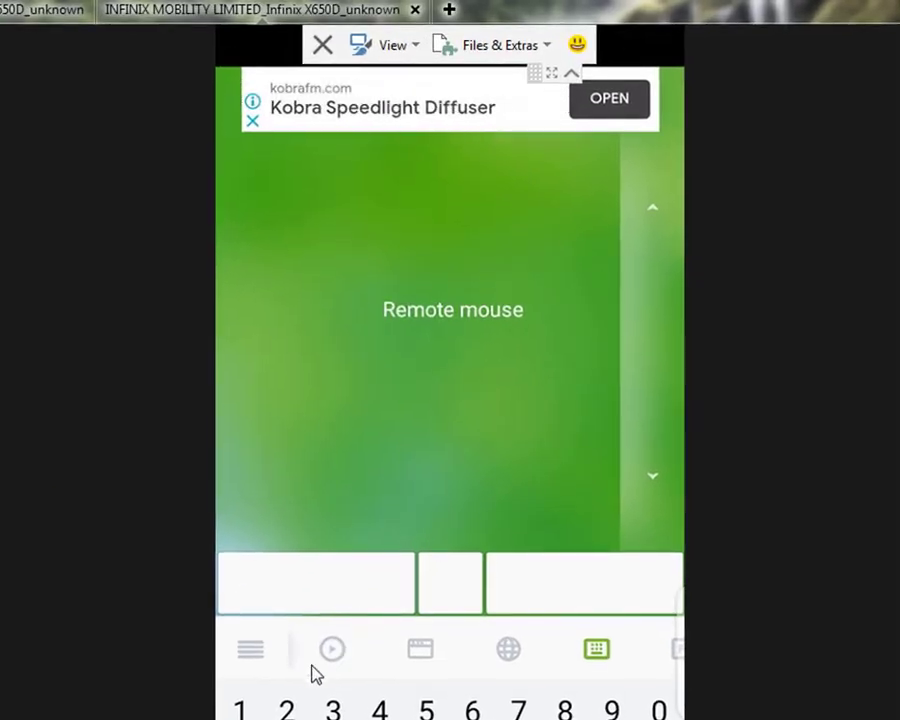
pyautogui.click(251, 660)
pyautogui.click(333, 662)
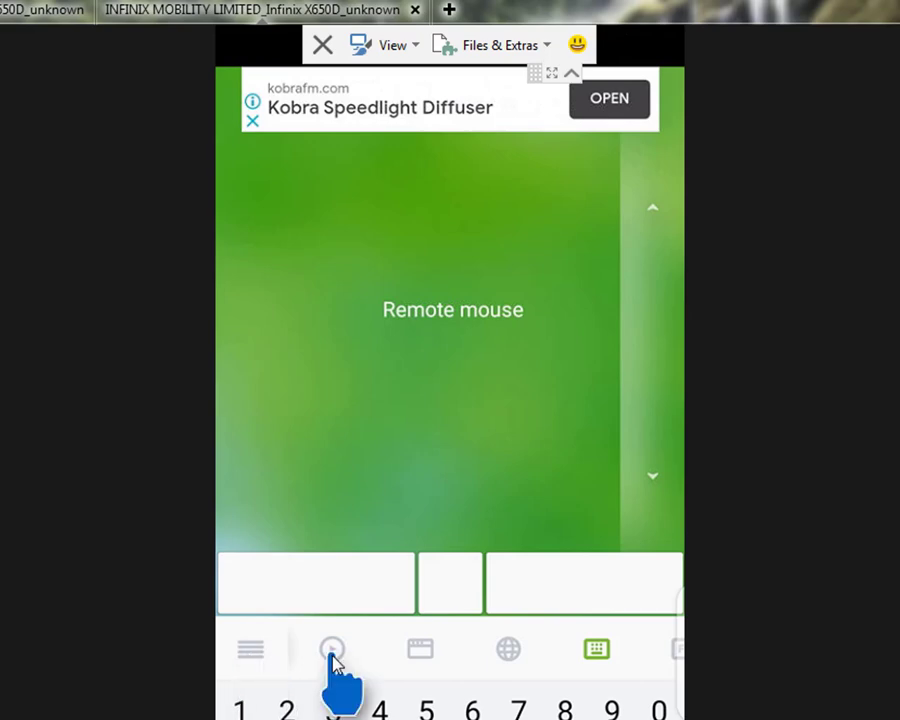